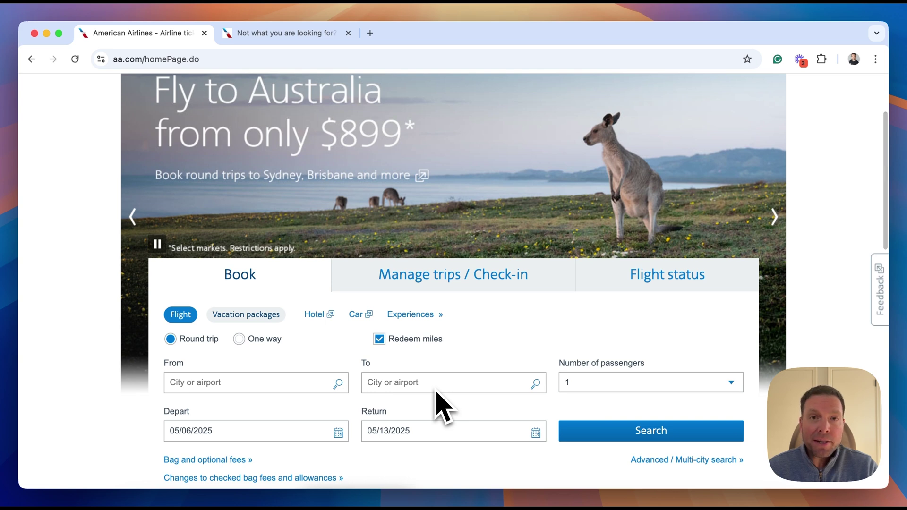
- Enter MSP as the departure airport and DFW as the destination in the flight booking form
scroll(443, 407, "down", 1)
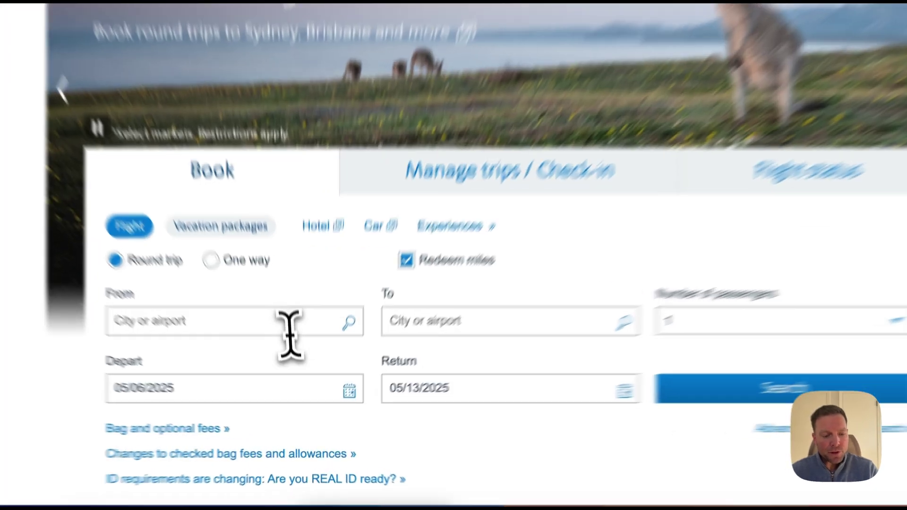
left_click(273, 357)
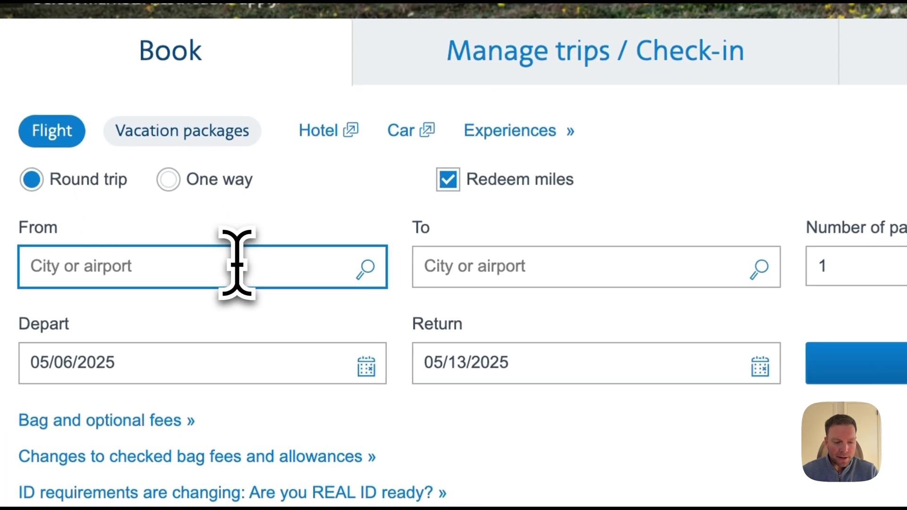
type("MSP")
left_click(250, 271)
left_click(492, 267)
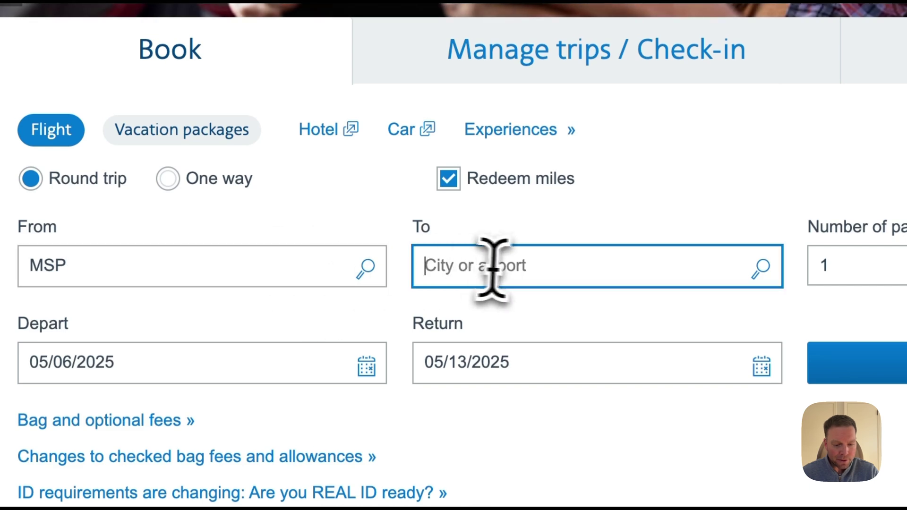
type("DFW")
left_click(586, 276)
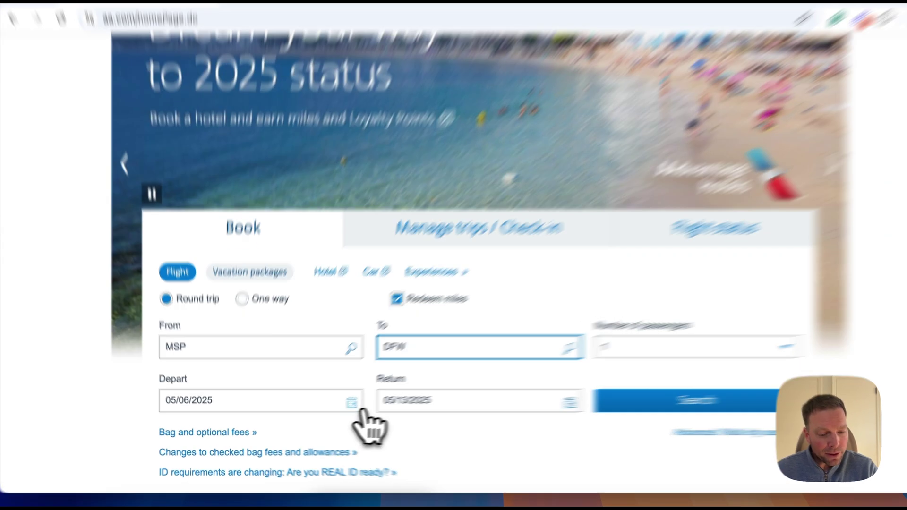
- Set the departure date to 05/06/2025 and keep 05/13/2025 as the return date
left_click(338, 407)
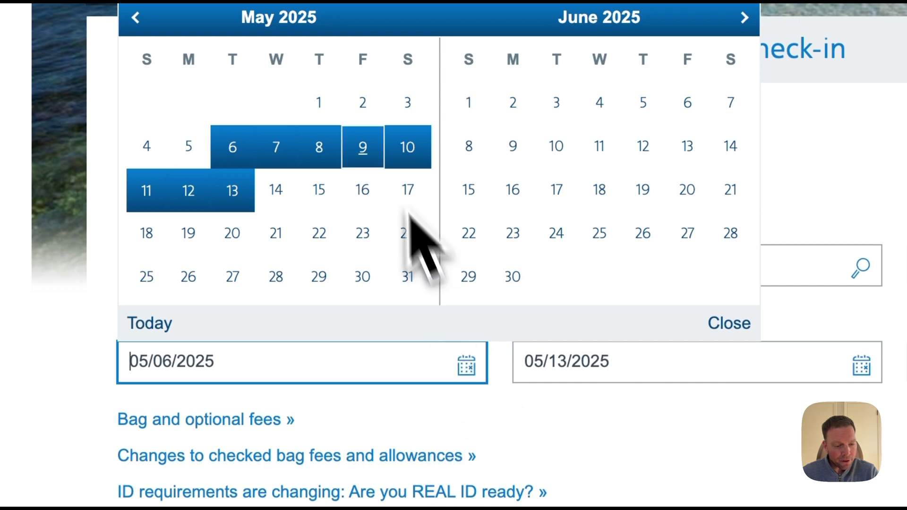
left_click(234, 149)
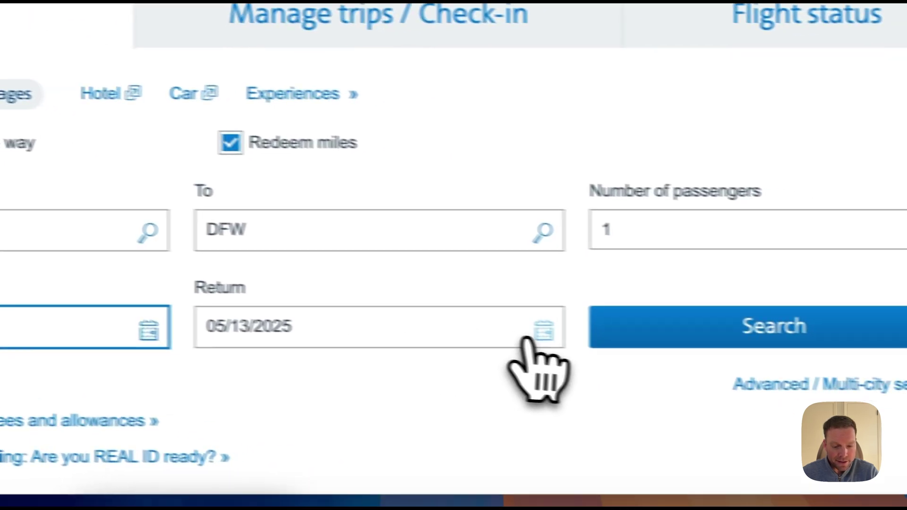
left_click(861, 365)
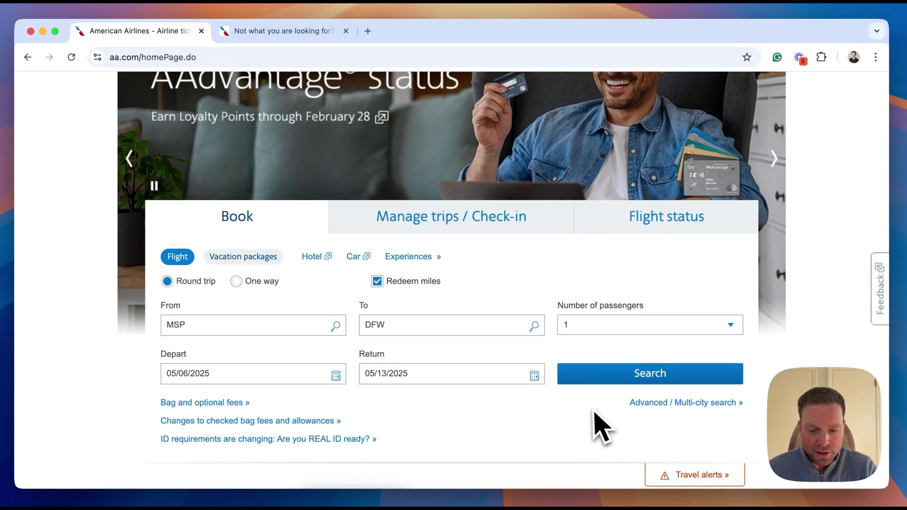
- Run the round-trip flight search for one passenger with miles redemption enabled
scroll(581, 416, "up", 1)
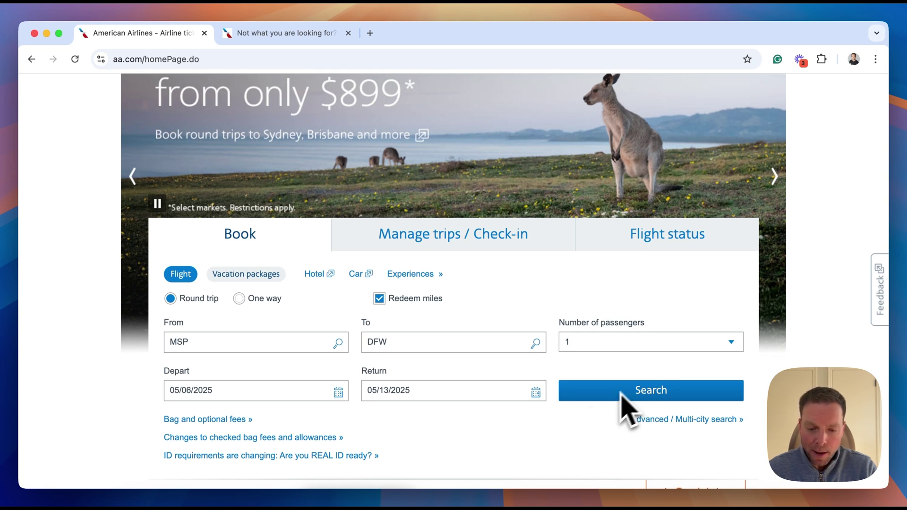
scroll(600, 411, "up", 3)
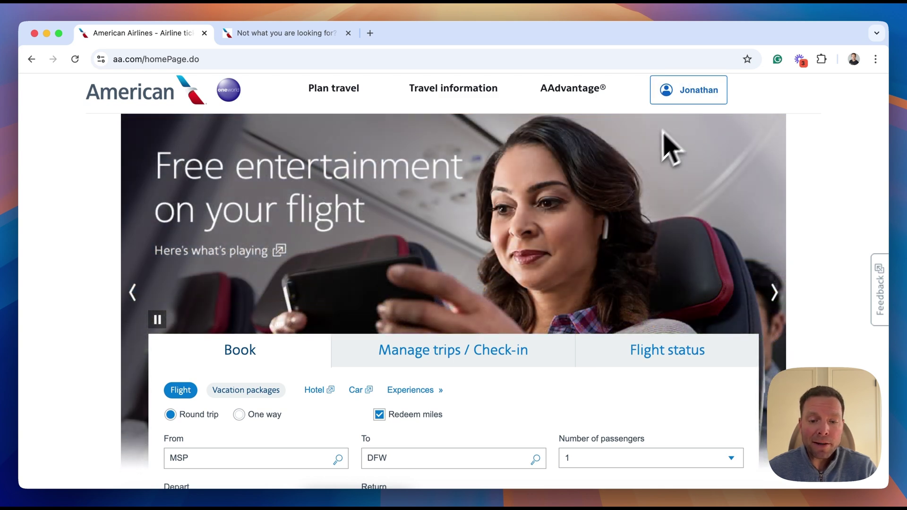
scroll(654, 151, "down", 5)
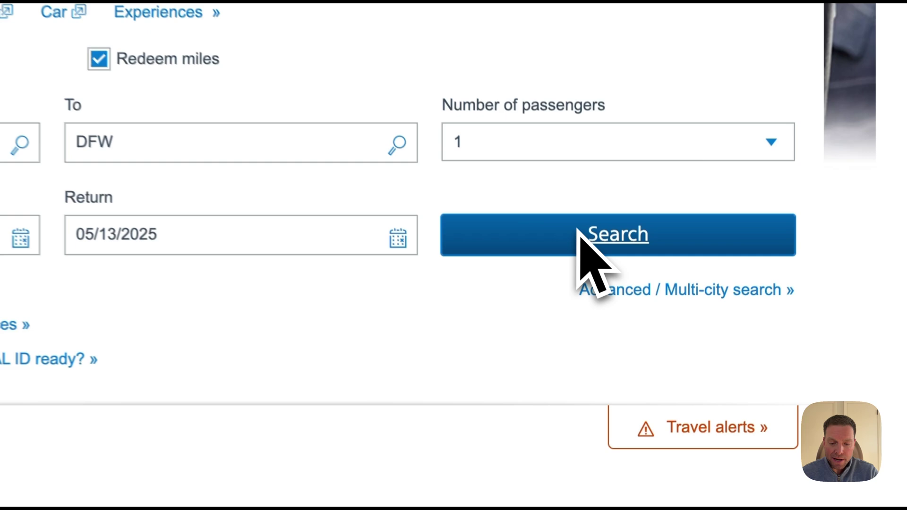
left_click(631, 332)
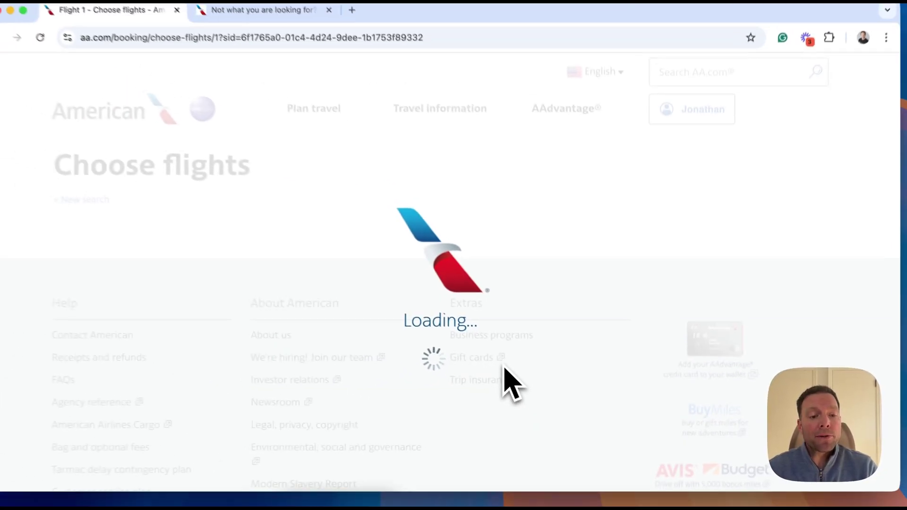
- Check the mileage price calendar for the outbound flight, including the month before May 2025, and close it
scroll(515, 378, "down", 3)
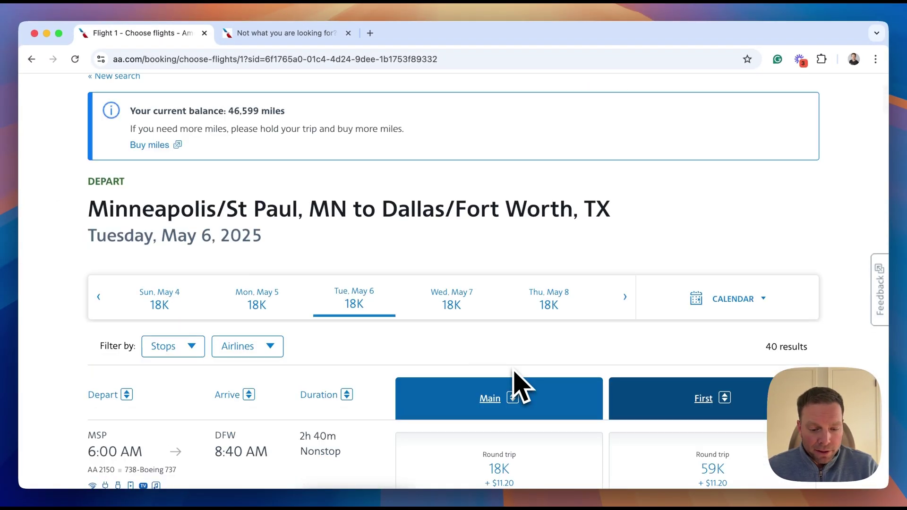
scroll(522, 385, "down", 1)
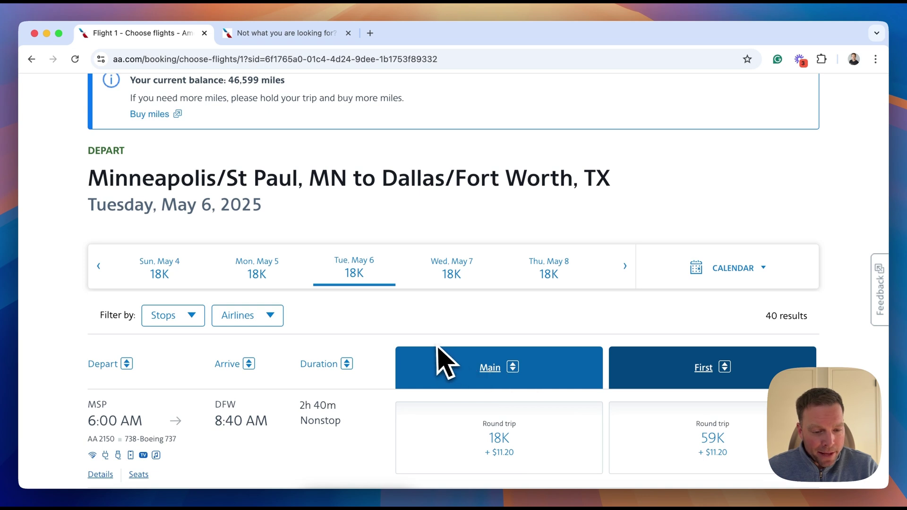
scroll(444, 322, "down", 1)
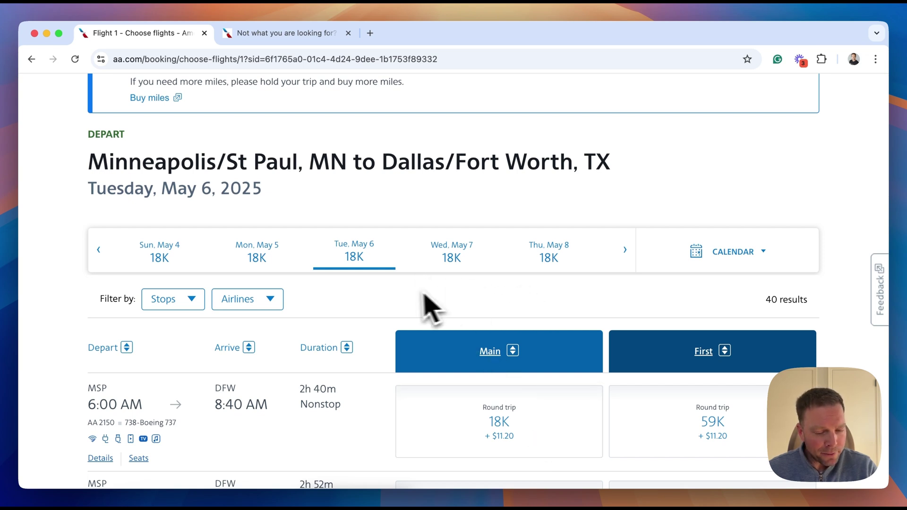
left_click(733, 252)
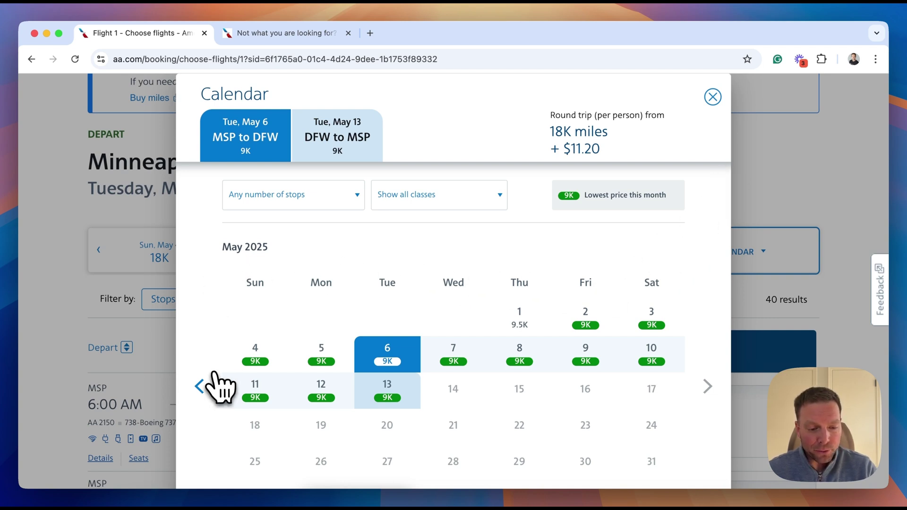
left_click(200, 386)
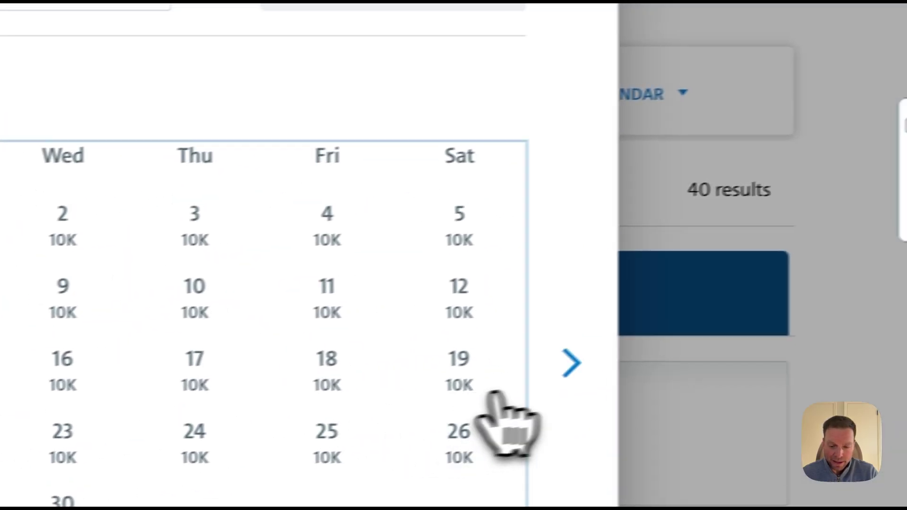
left_click(532, 371)
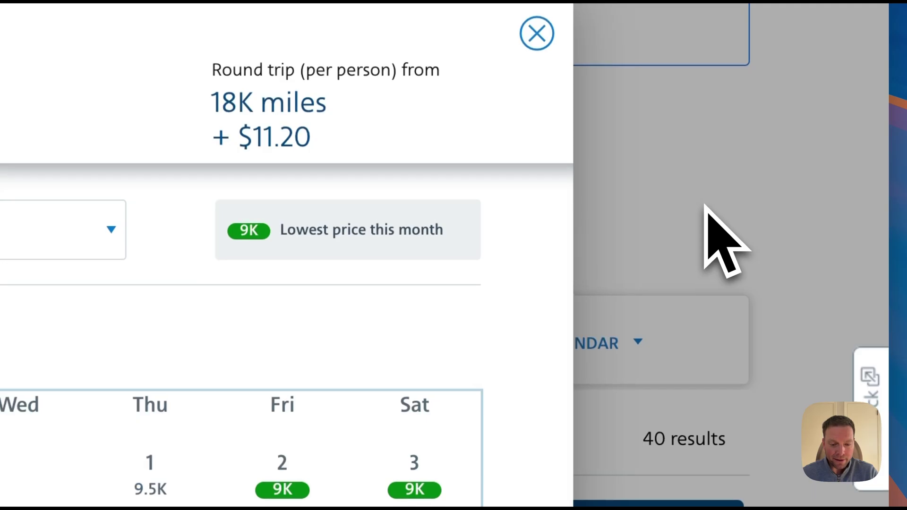
left_click(705, 208)
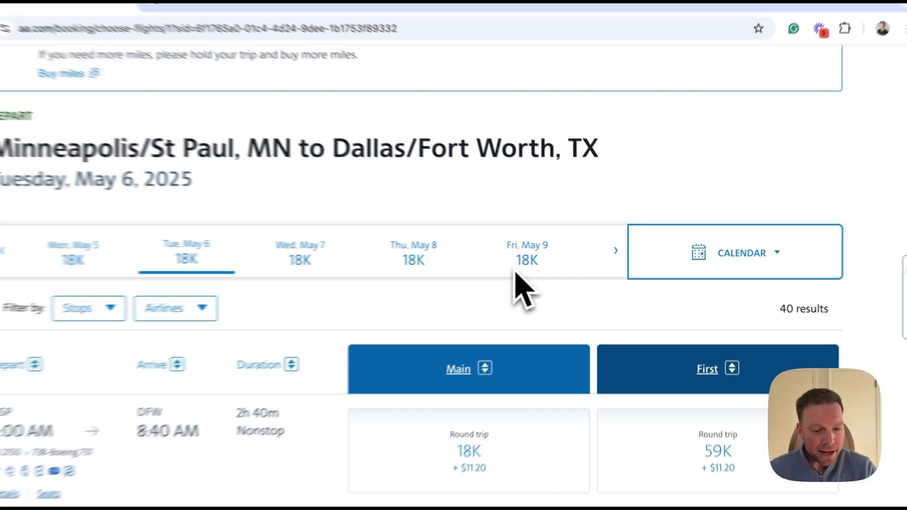
- Filter the departing flights to nonstop only and check the airline filter options
scroll(19, 288, "down", 3)
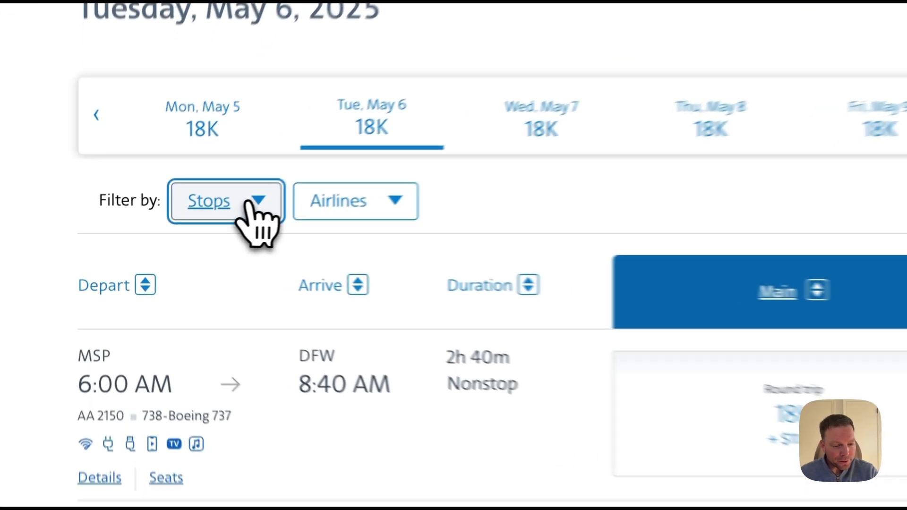
left_click(184, 222)
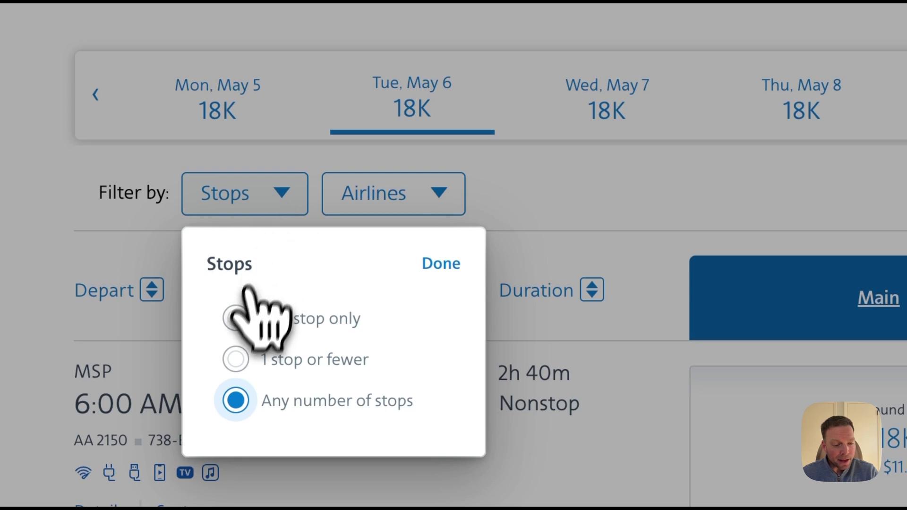
left_click(235, 320)
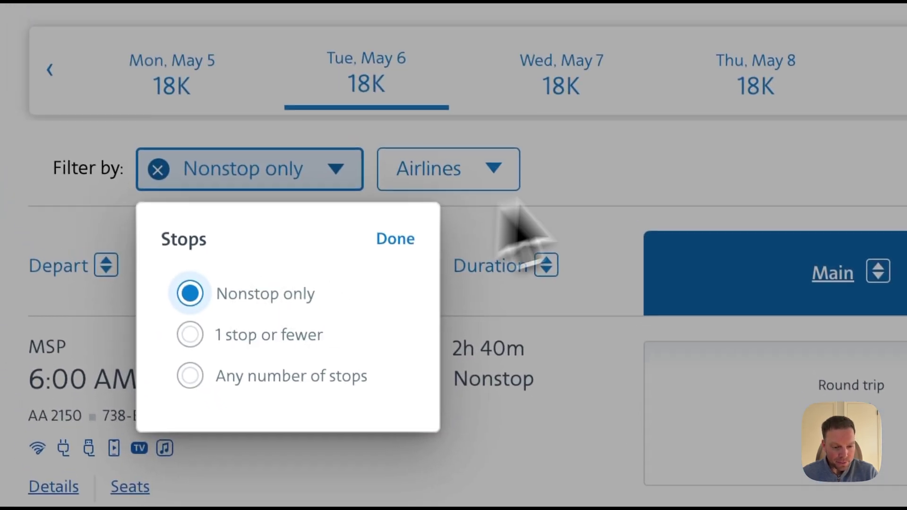
left_click(538, 14)
left_click(503, 169)
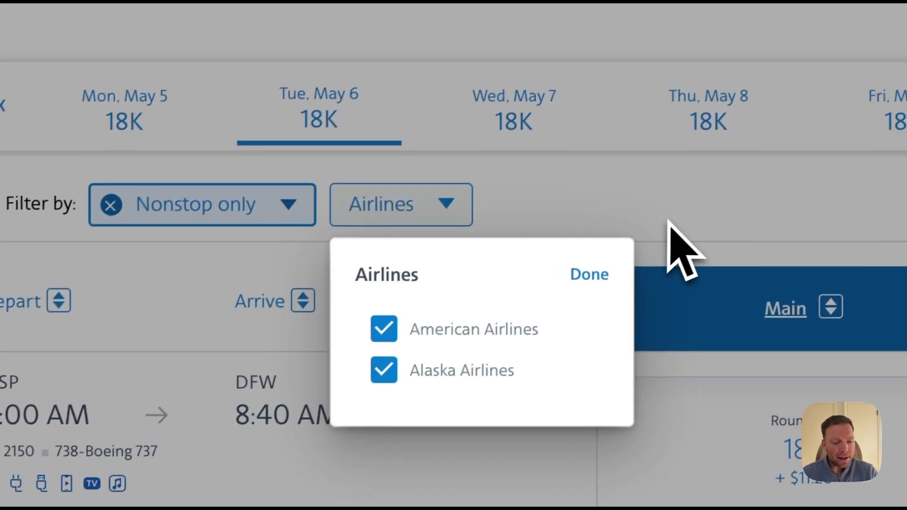
left_click(670, 226)
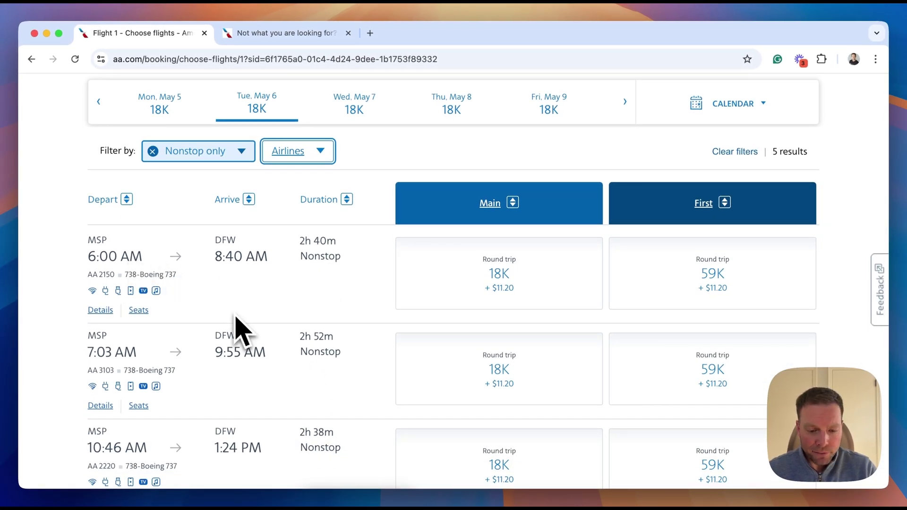
- Compare the mileage price calendars of the outbound and return flights, check the cabin class options, and close the calendar
scroll(241, 333, "up", 1)
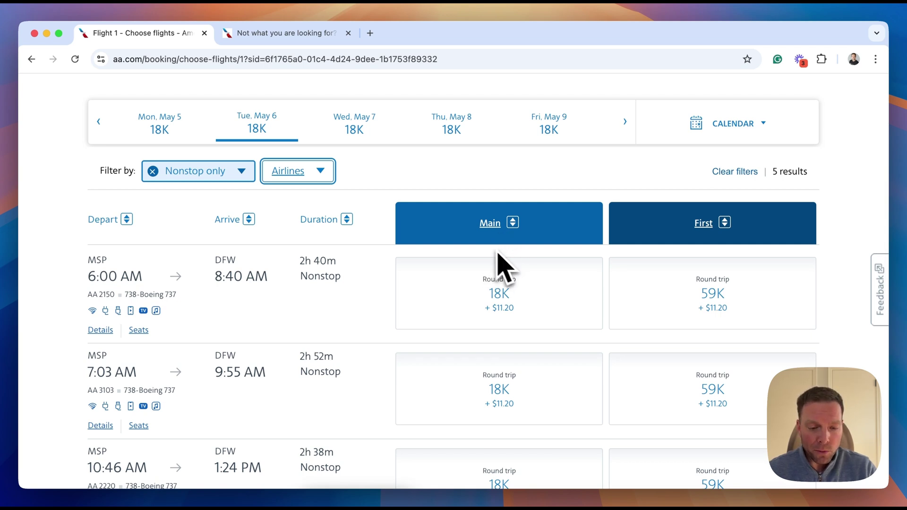
scroll(508, 257, "up", 1)
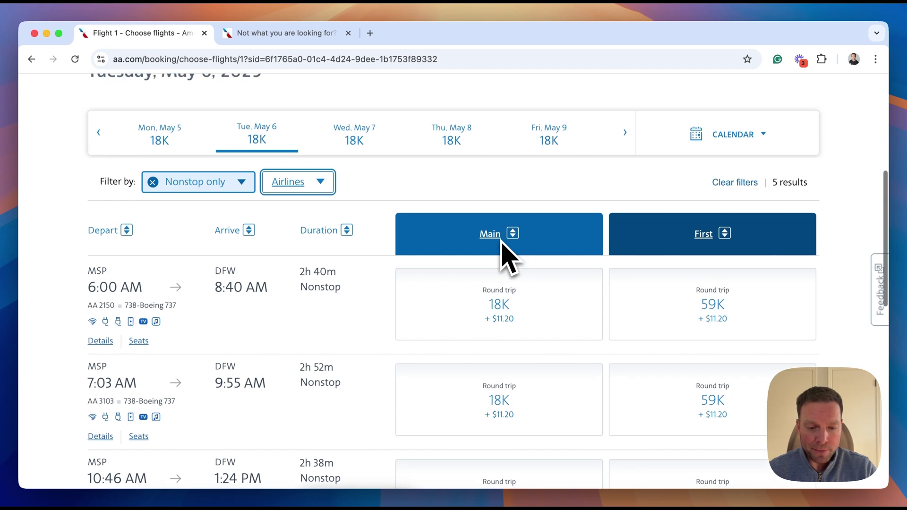
scroll(581, 256, "up", 4)
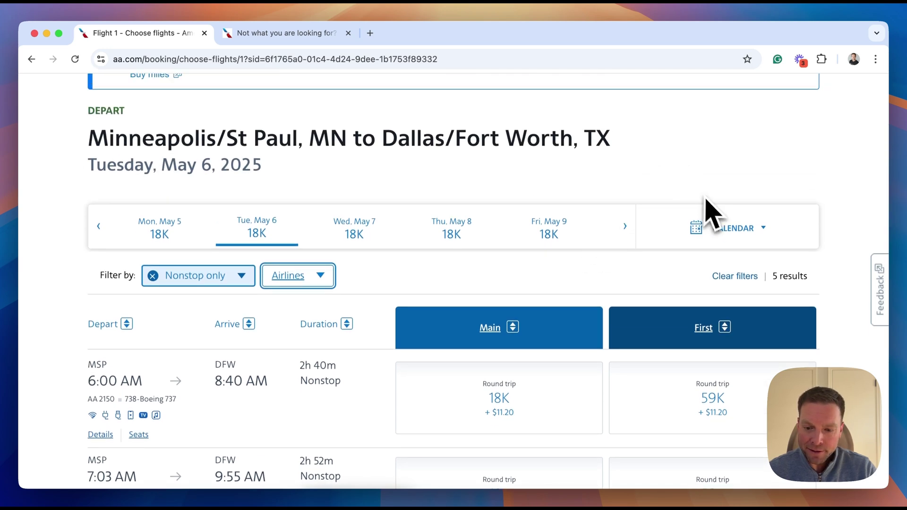
left_click(723, 229)
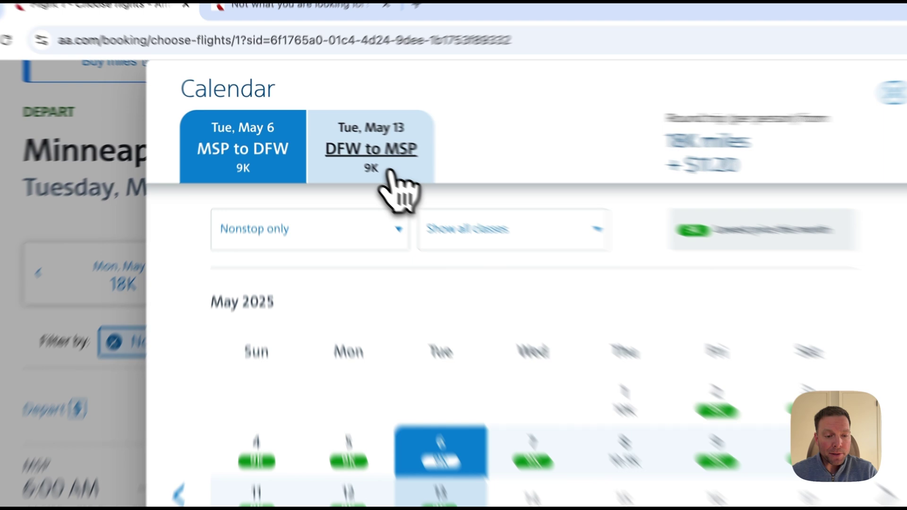
left_click(354, 142)
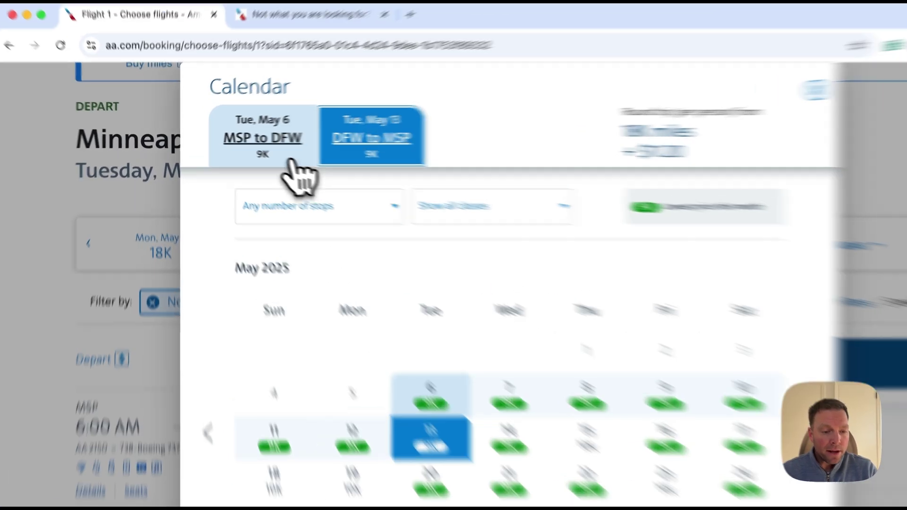
left_click(245, 138)
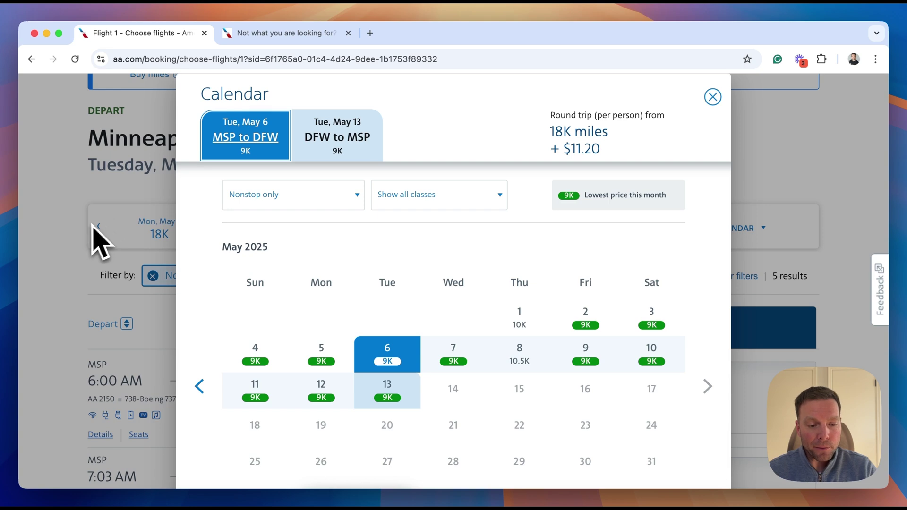
left_click(425, 196)
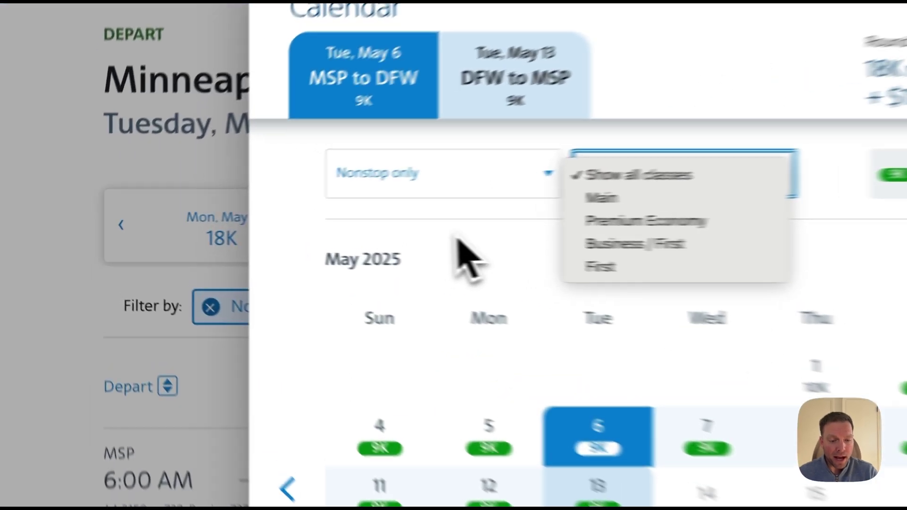
left_click(302, 233)
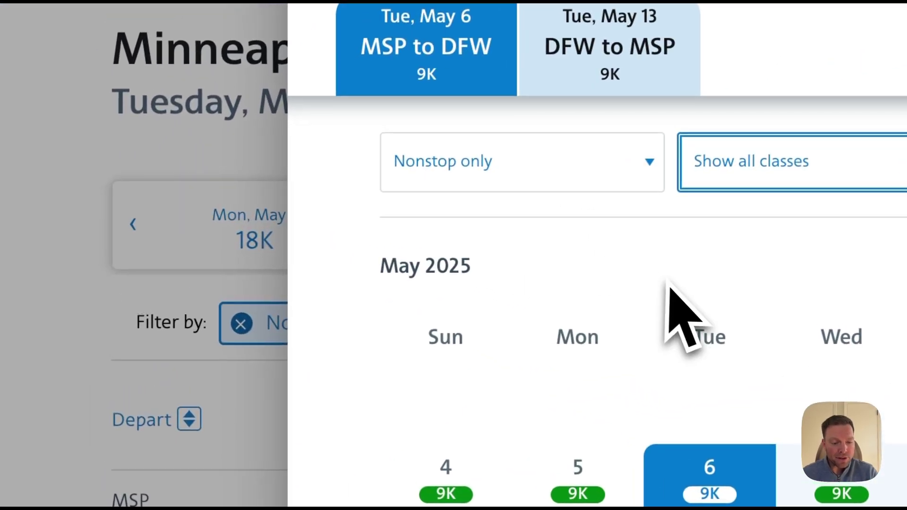
left_click(43, 291)
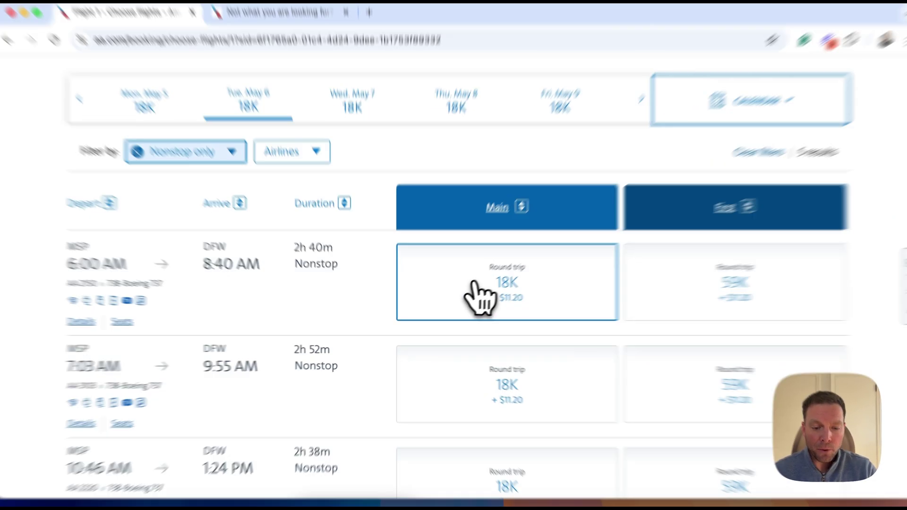
- Select the Main round-trip award fare for the 6:00 AM nonstop departing flight from MSP to DFW
left_click(446, 299)
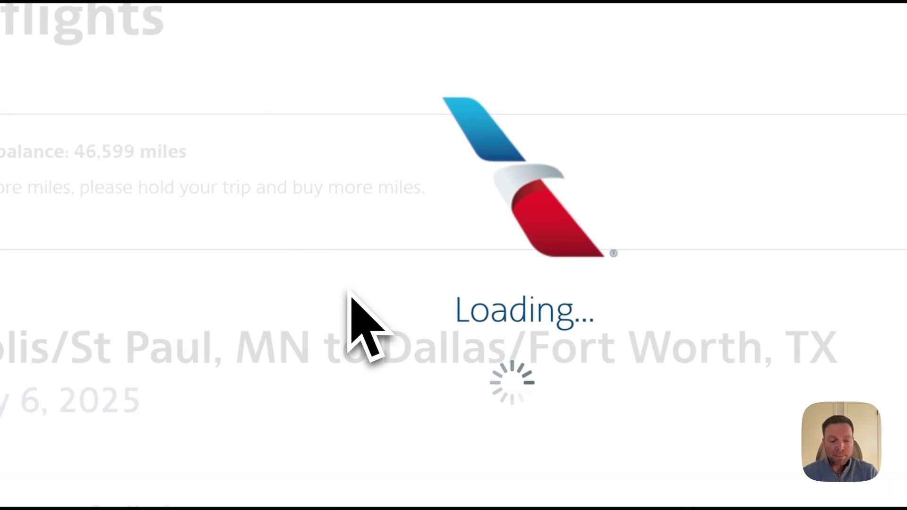
scroll(352, 303, "down", 3)
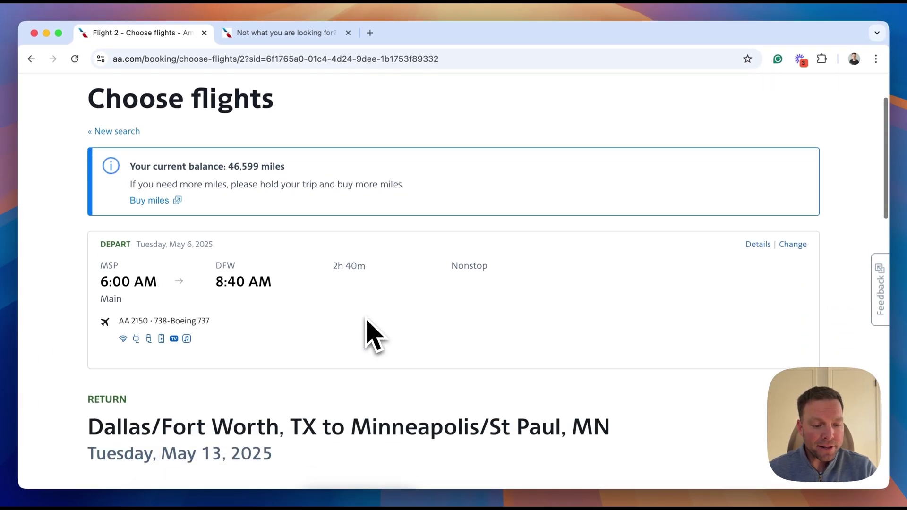
scroll(373, 337, "down", 2)
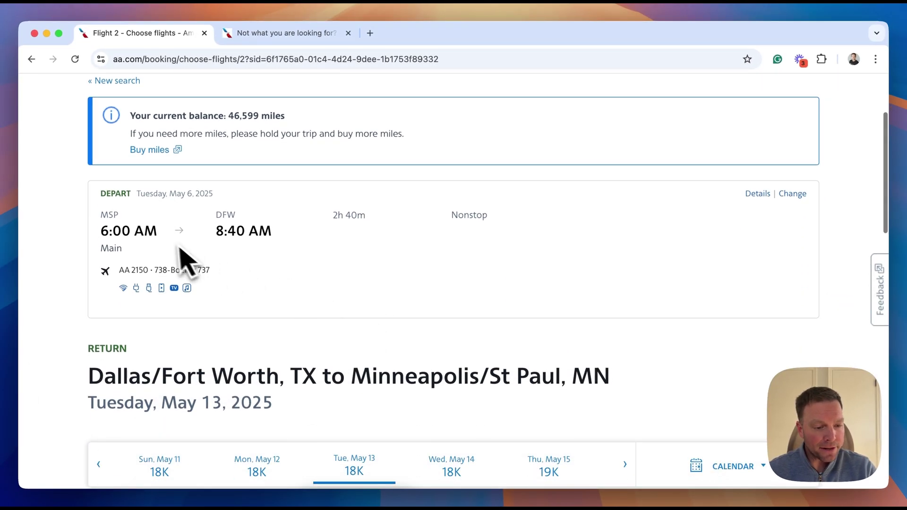
- Select the Main round-trip award fare for the 7:25 AM nonstop return flight from DFW to MSP and review the trip summary
scroll(324, 279, "down", 12)
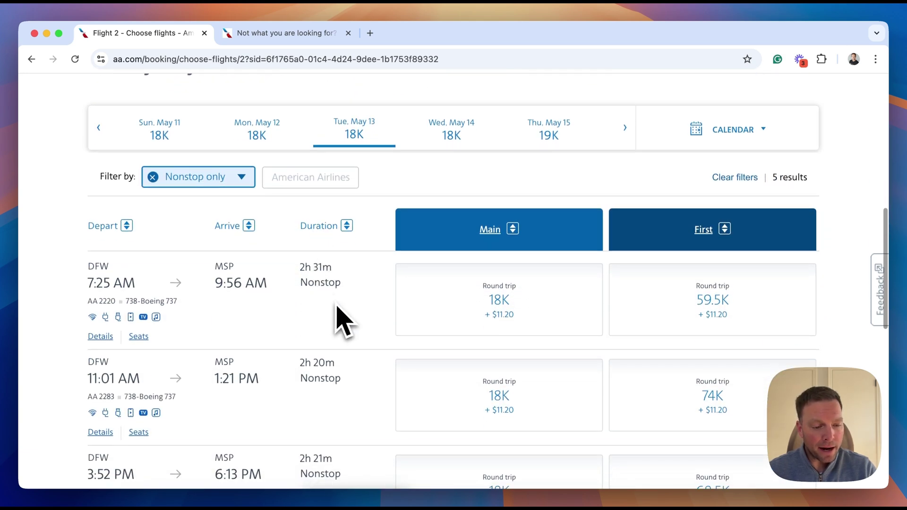
left_click(492, 297)
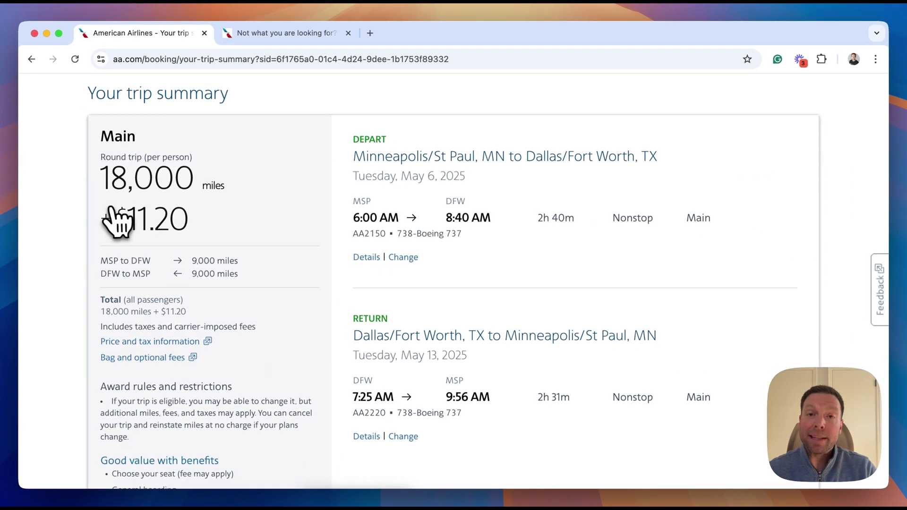
scroll(312, 289, "down", 1)
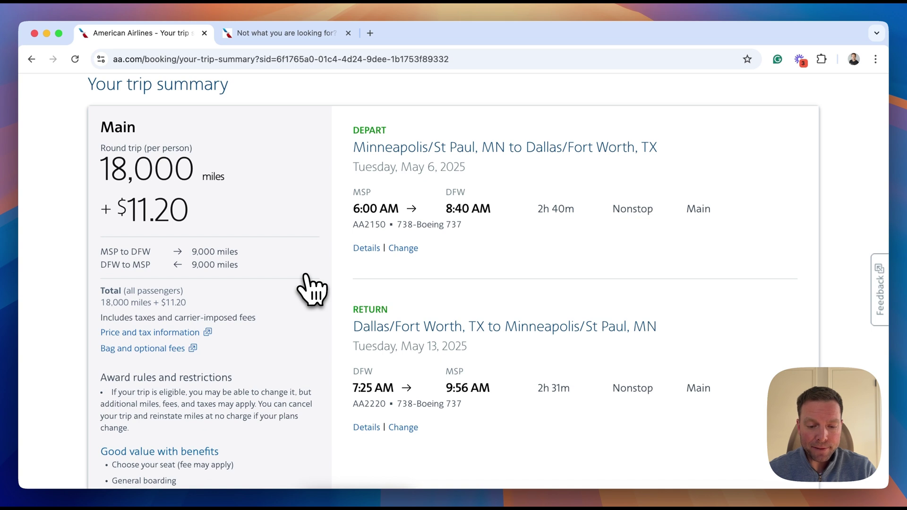
- Return to the American Airlines home page and dismiss the account tip
scroll(311, 289, "up", 5)
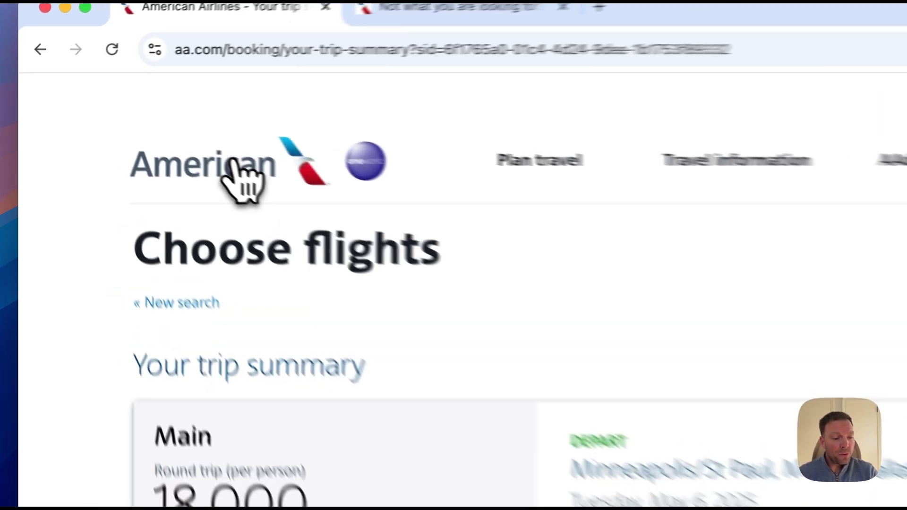
left_click(158, 138)
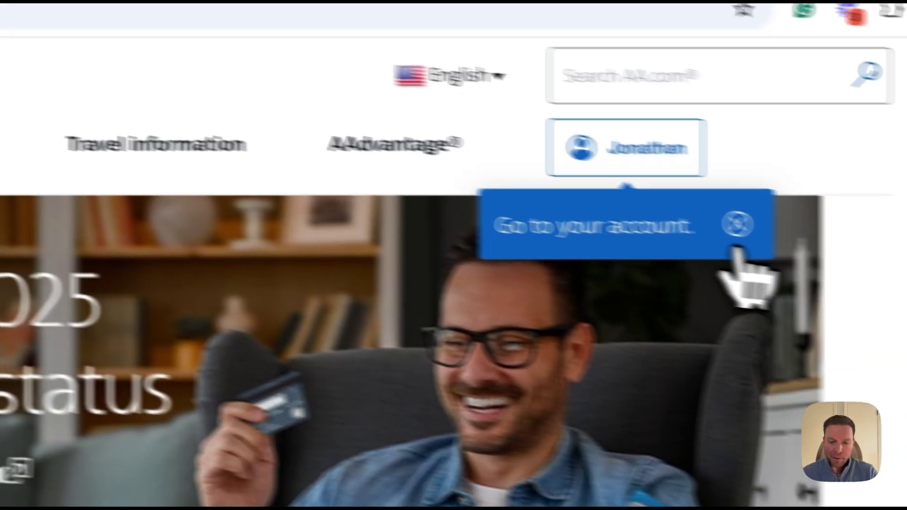
left_click(735, 225)
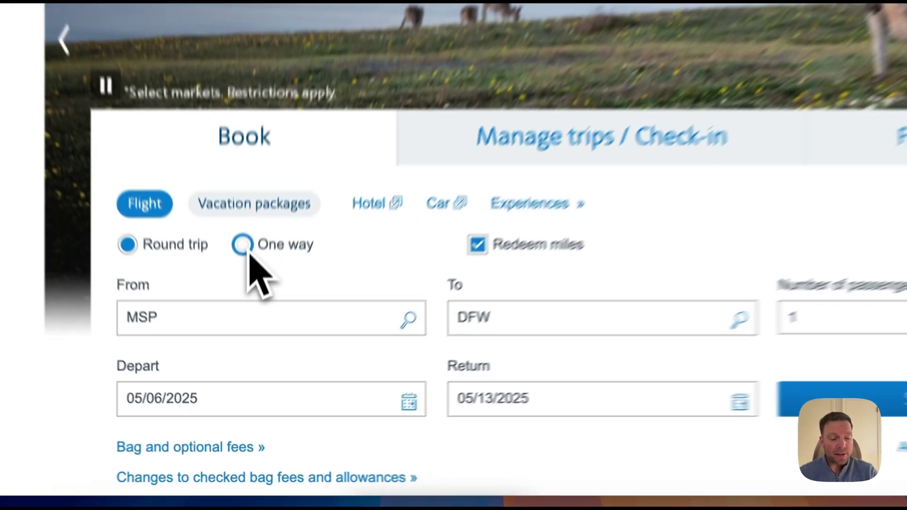
- Change the award search to a one-way trip from JFK to MAD
left_click(240, 339)
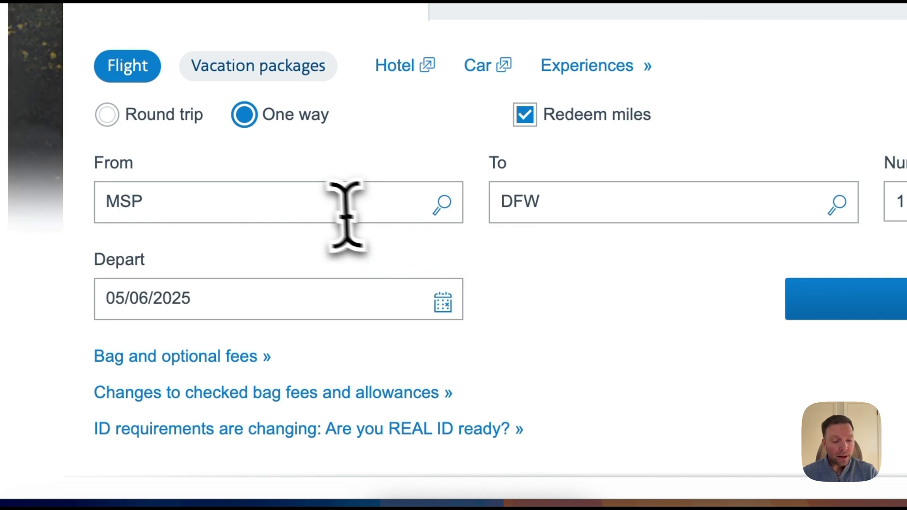
left_click(326, 209)
key("BackSpace")
key("BackSpace")
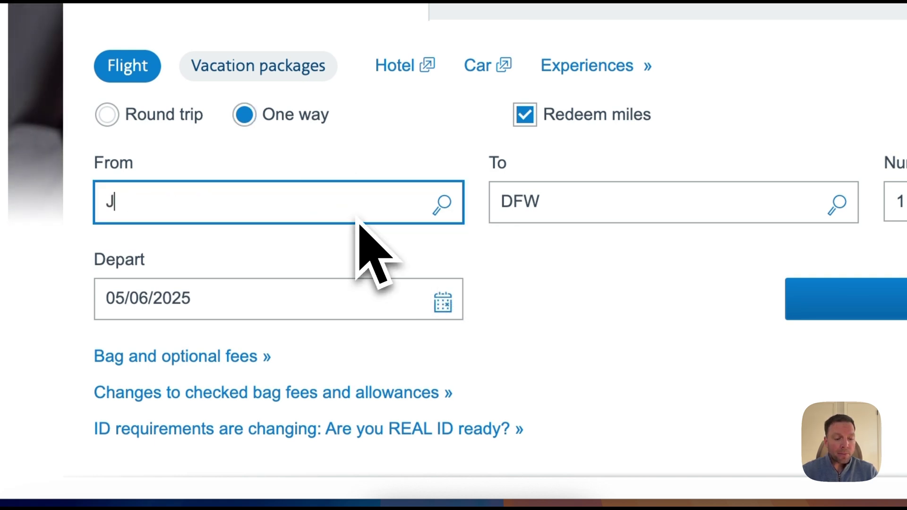
type("JFK")
left_click(590, 202)
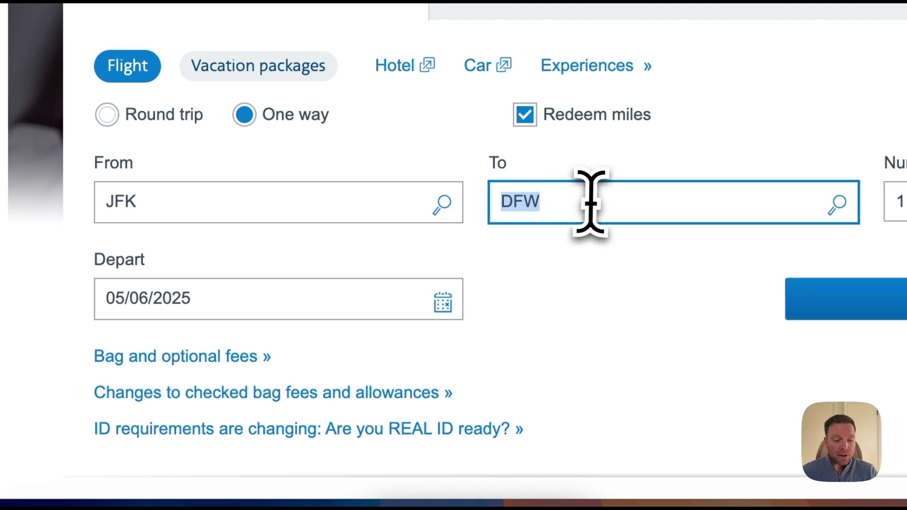
type("MAD")
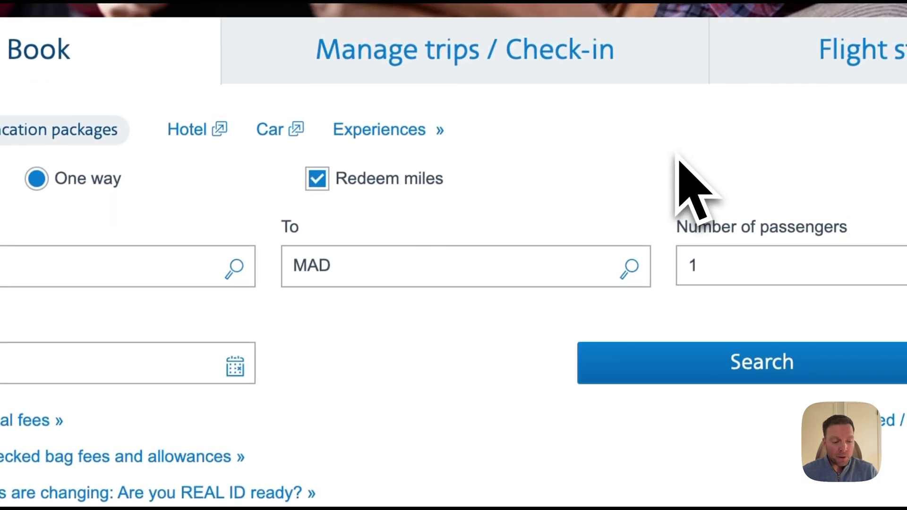
- Set the one-way departure date to 06/17/2025 and open the advanced / multi-city search
left_click(232, 367)
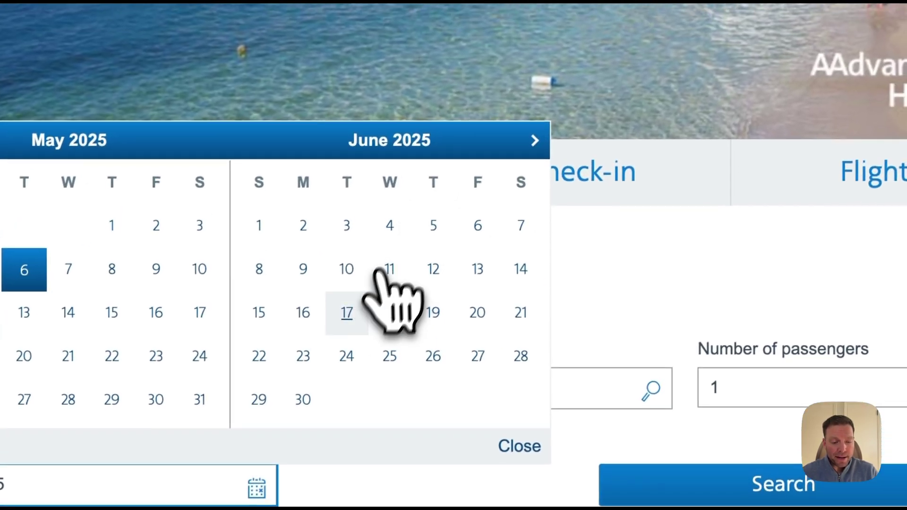
left_click(364, 309)
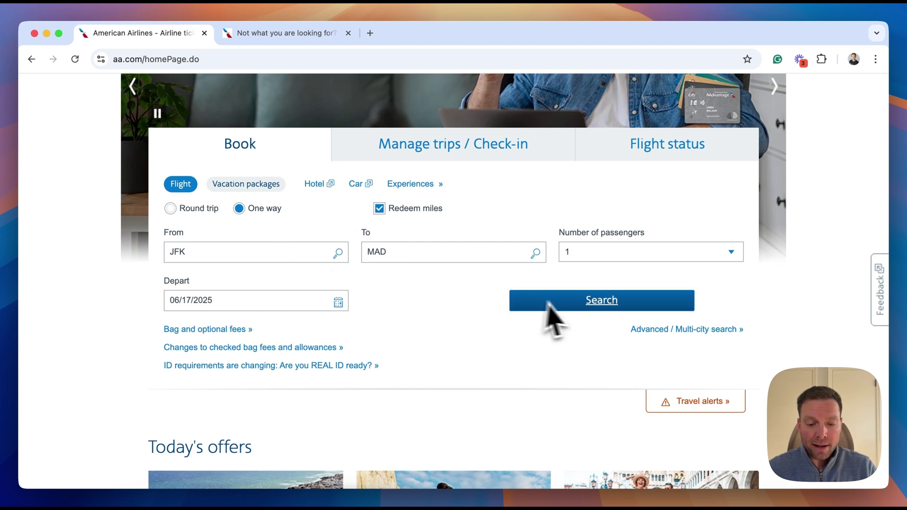
left_click(572, 307)
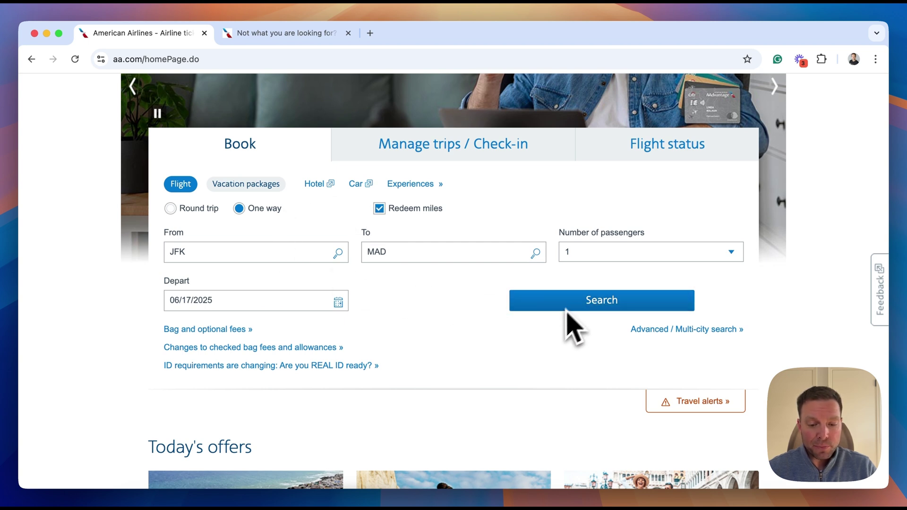
left_click(686, 331)
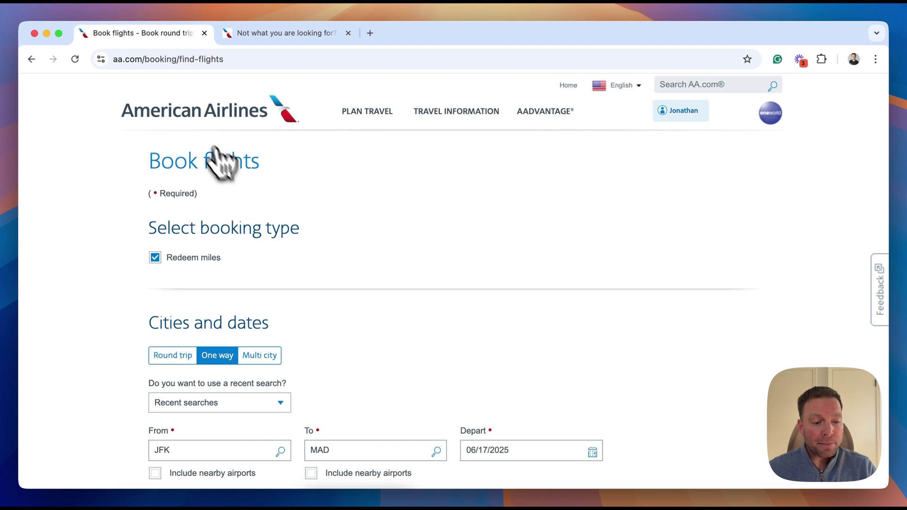
- Open the full flight booking form from the site's travel planning options and look over its booking type and trip fields
left_click(378, 114)
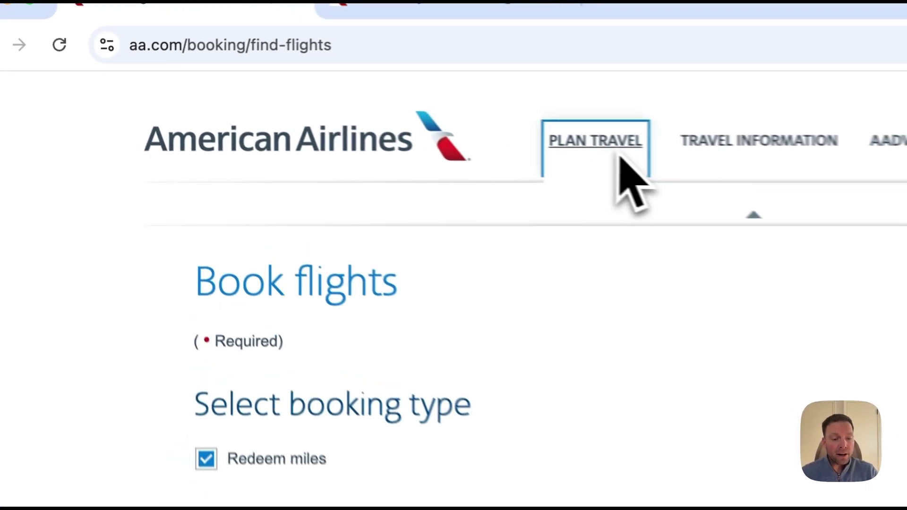
left_click(316, 151)
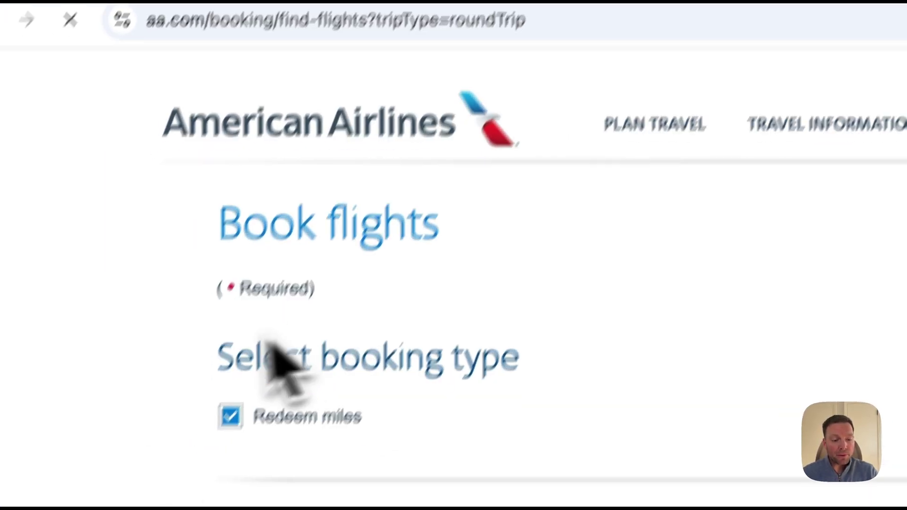
scroll(204, 271, "down", 1)
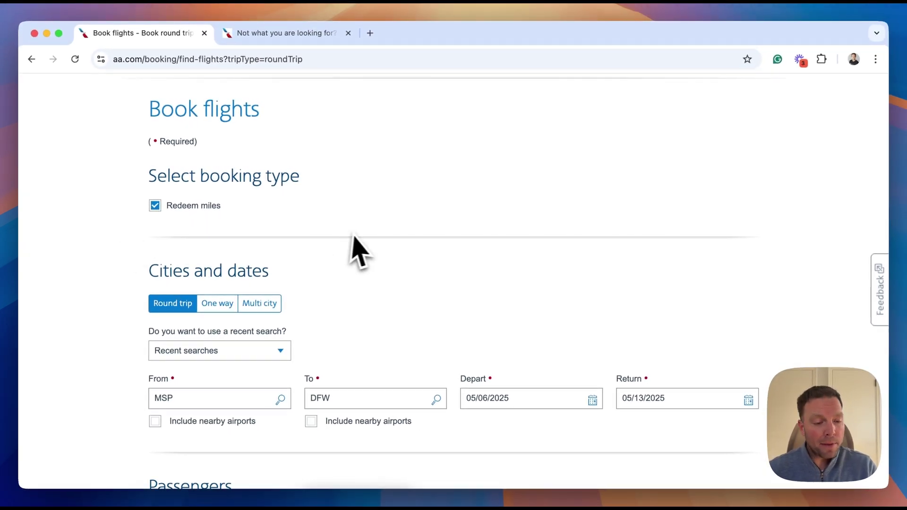
scroll(352, 234, "down", 2)
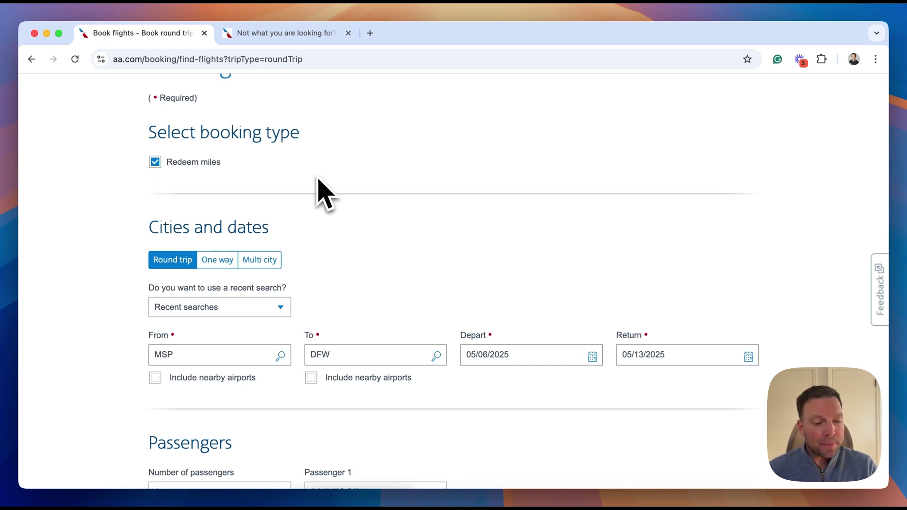
- Set up a one-way trip from JFK to MAD (Madrid Barajas, Spain) departing 06/10/2025
left_click(220, 260)
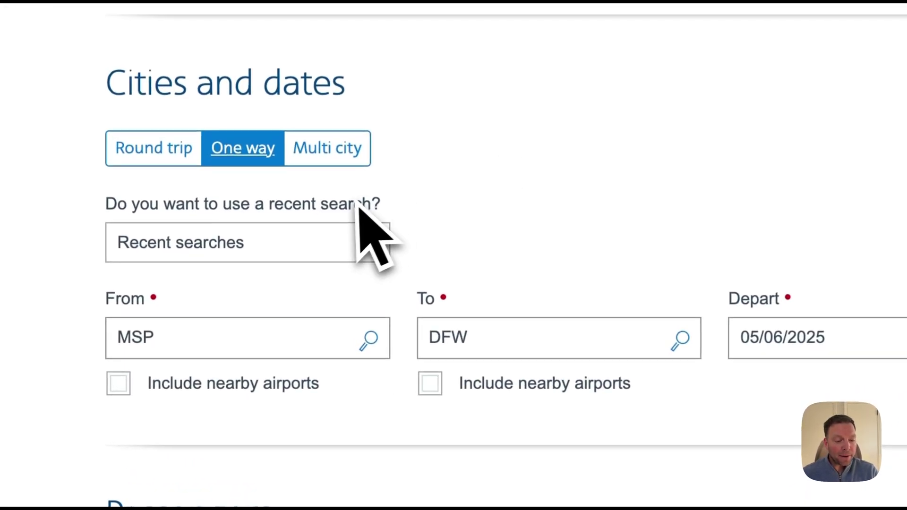
left_click(217, 353)
left_click(286, 370)
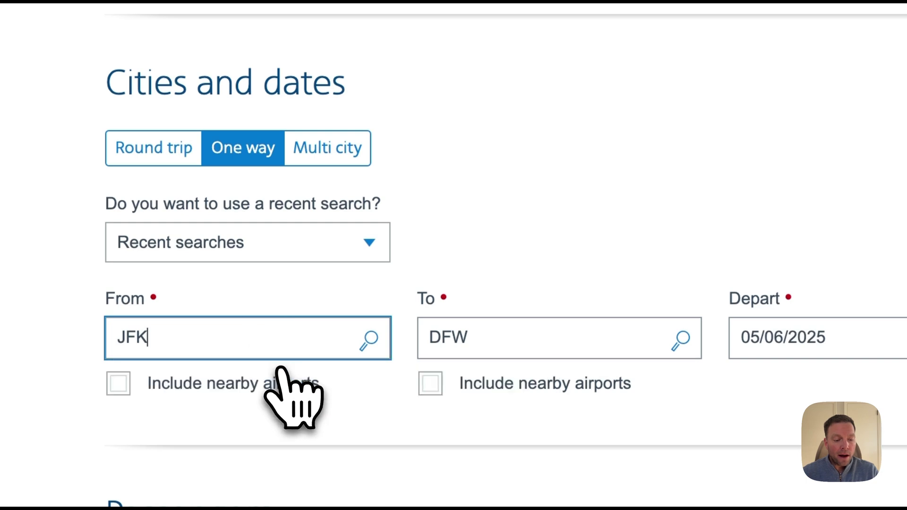
left_click(510, 333)
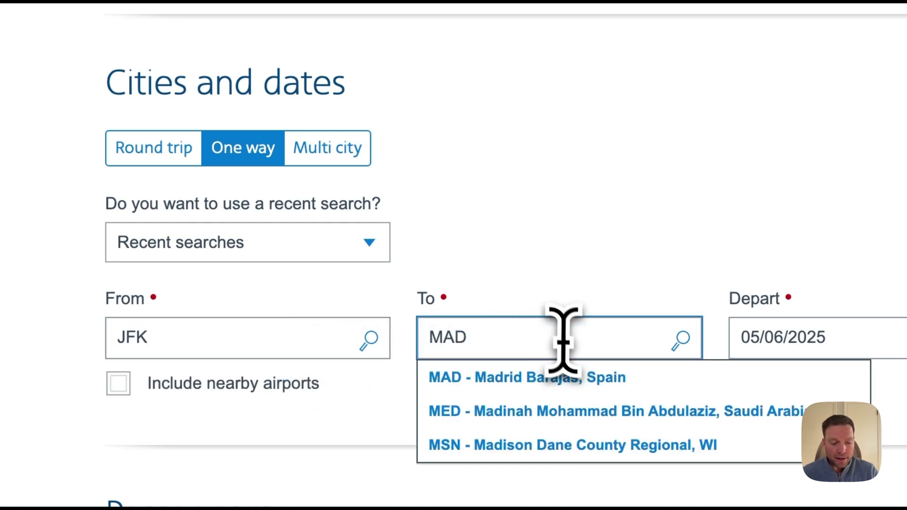
left_click(576, 373)
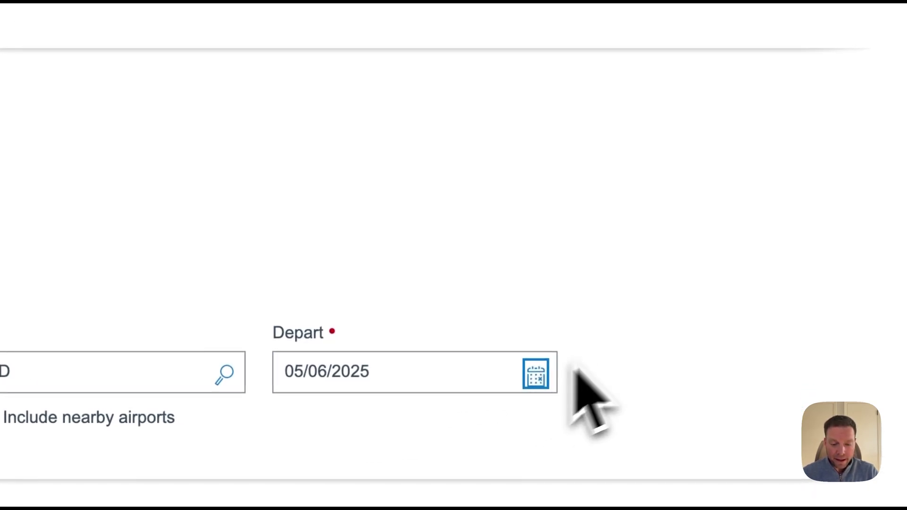
left_click(533, 163)
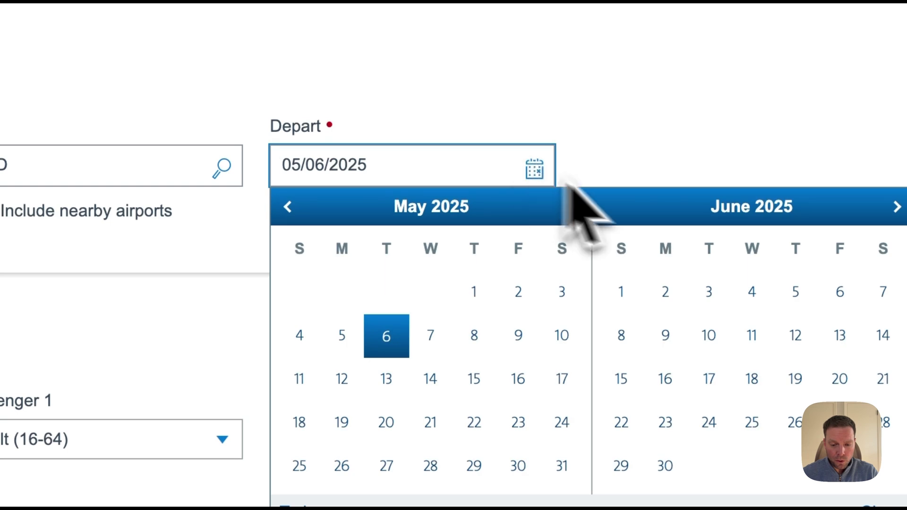
left_click(515, 392)
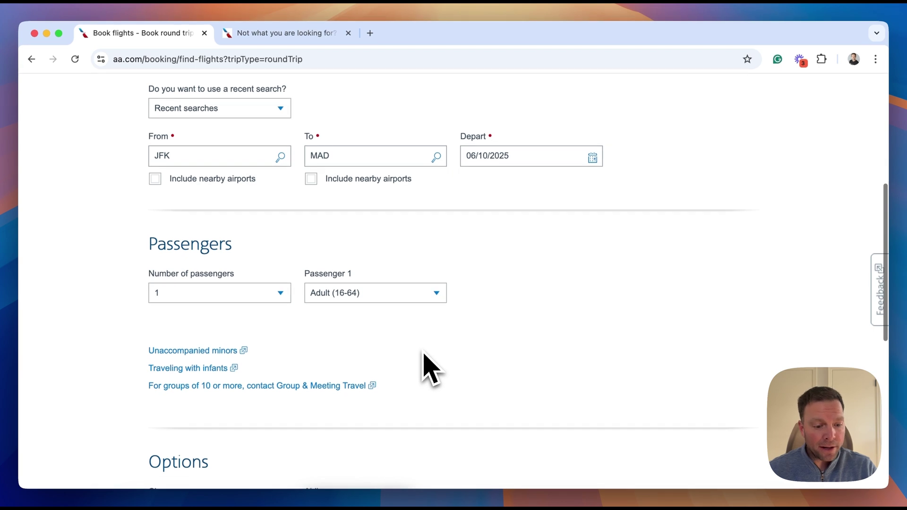
- Set the class to Business / First, keep all airlines included, and run the award search
scroll(423, 354, "down", 4)
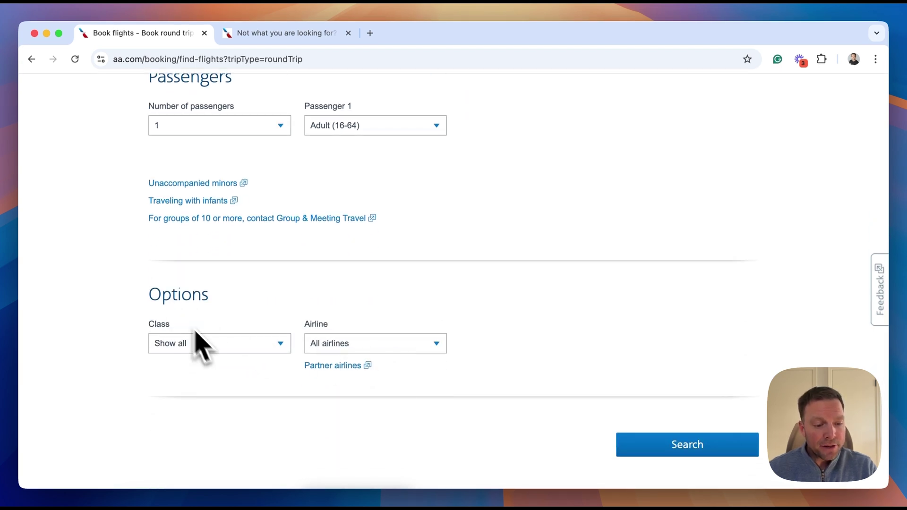
left_click(212, 346)
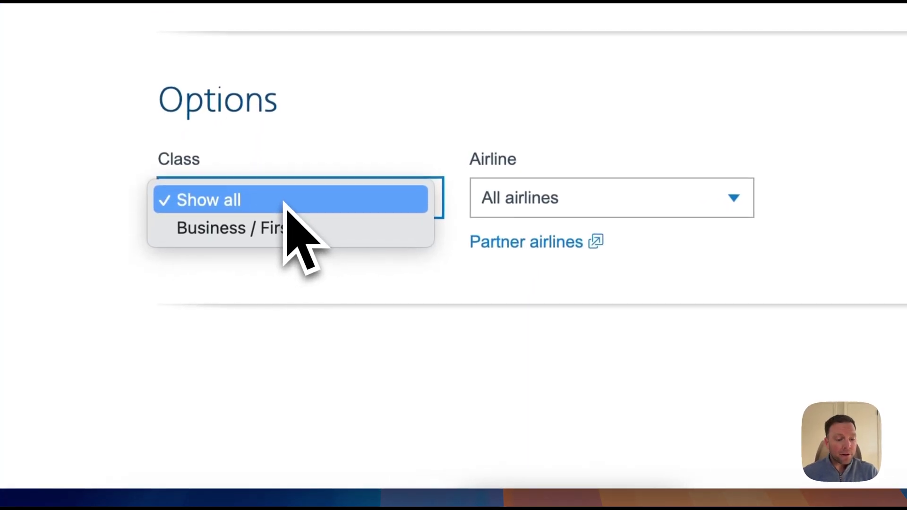
left_click(285, 239)
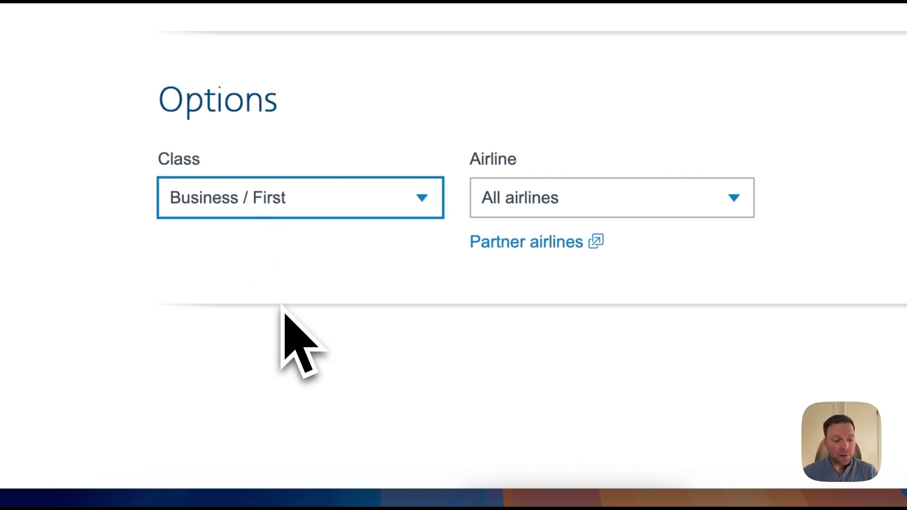
left_click(720, 209)
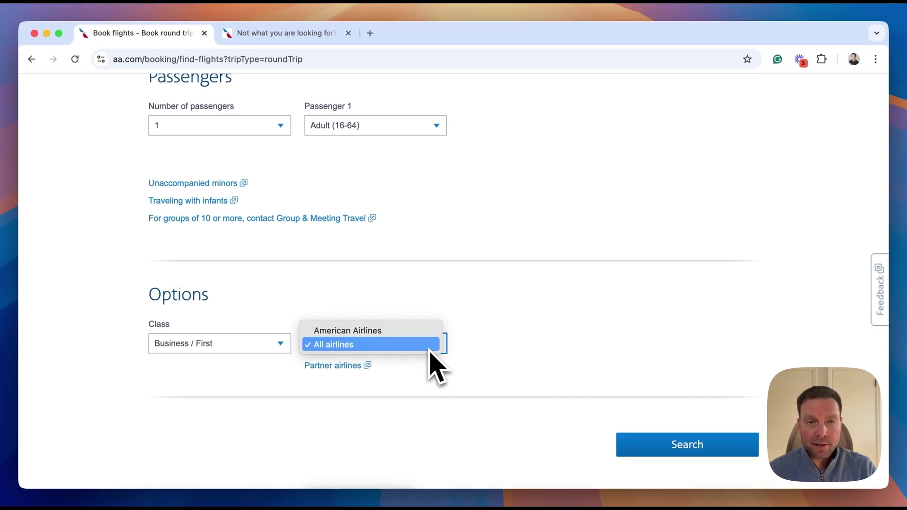
key("Up")
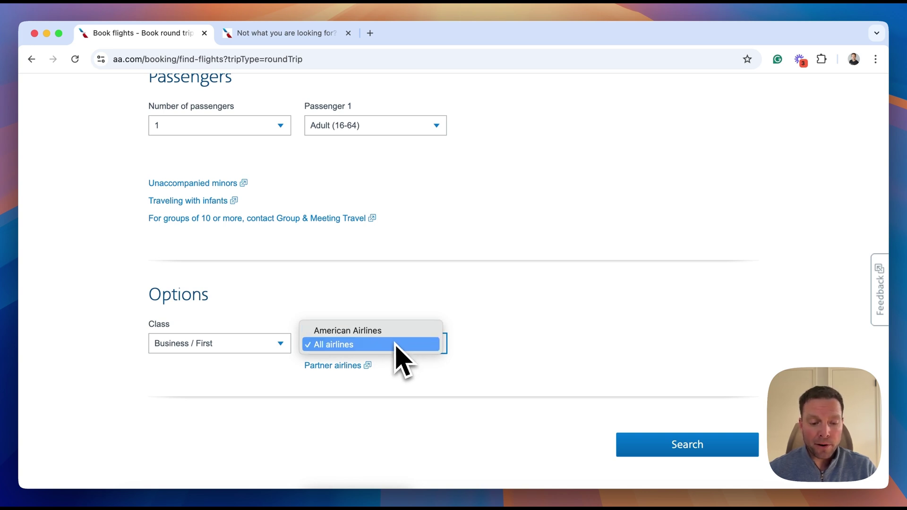
left_click(395, 347)
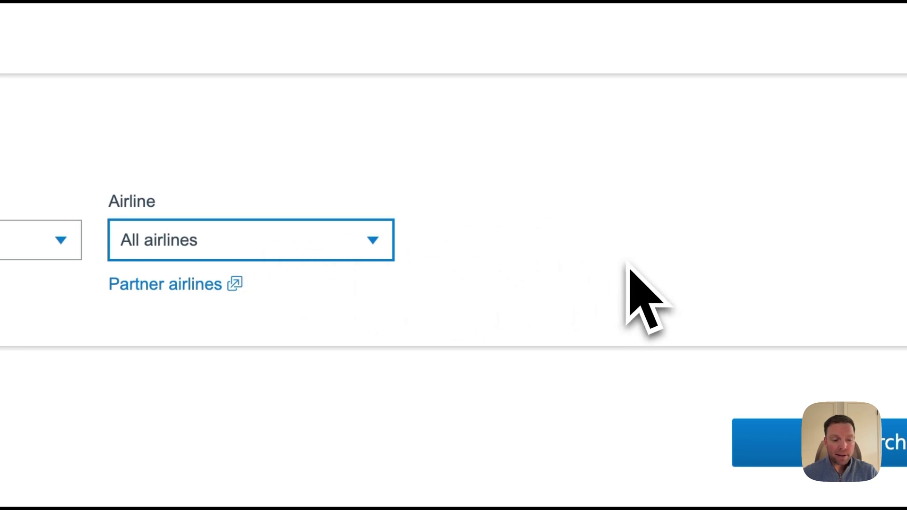
scroll(628, 270, "down", 1)
left_click(847, 398)
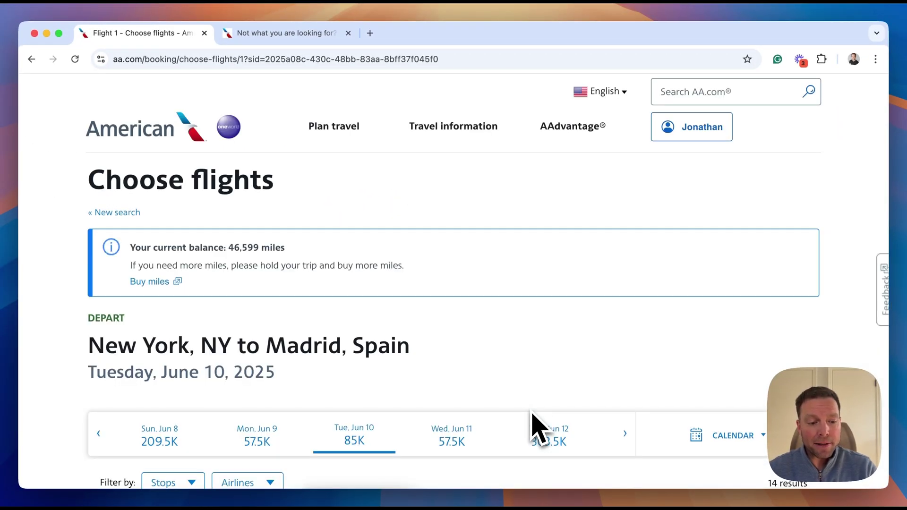
- Open the mileage price calendar for the JFK to MAD results and restrict it to nonstop flights only
scroll(533, 413, "down", 5)
scroll(364, 290, "down", 1)
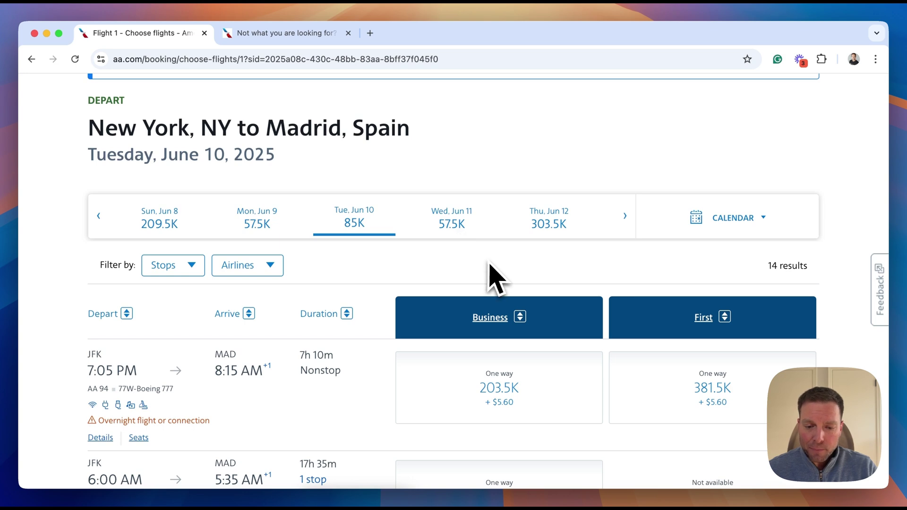
left_click(735, 227)
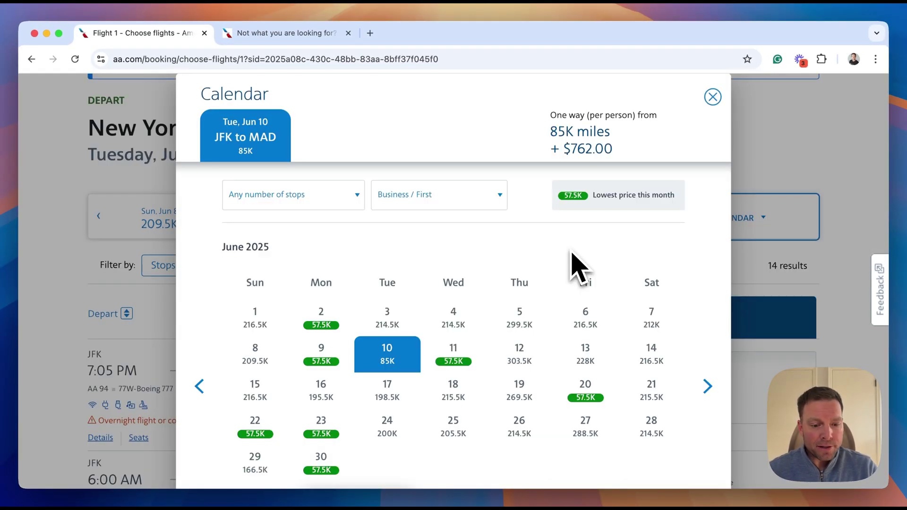
left_click(315, 195)
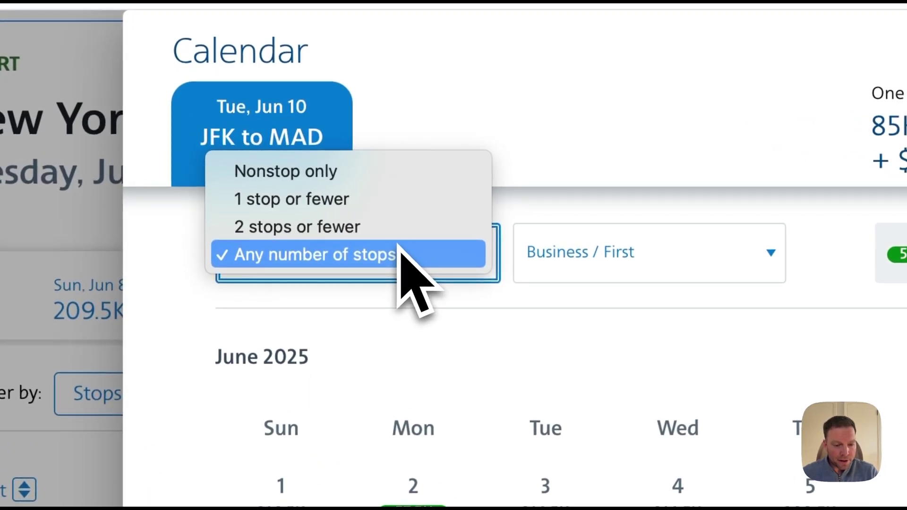
left_click(369, 171)
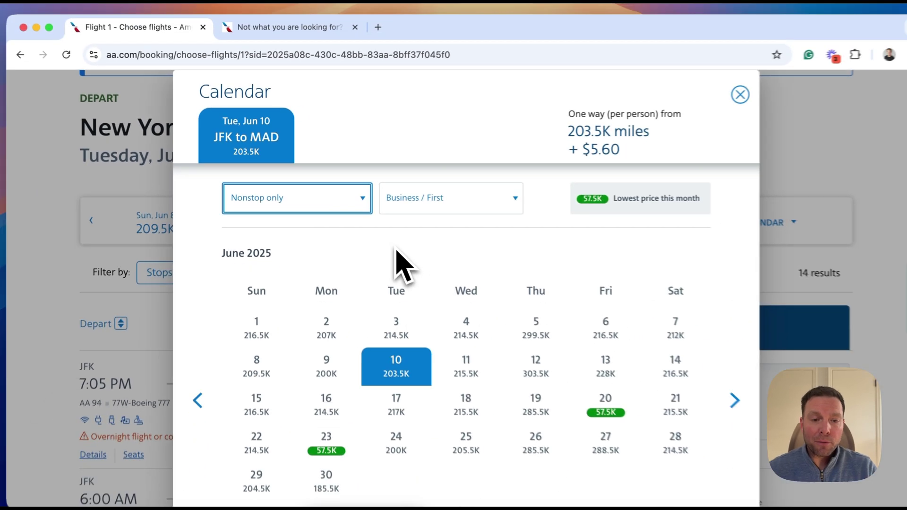
- Pick June 23 in the calendar for the nonstop Business / First fare and apply the change
scroll(475, 303, "down", 2)
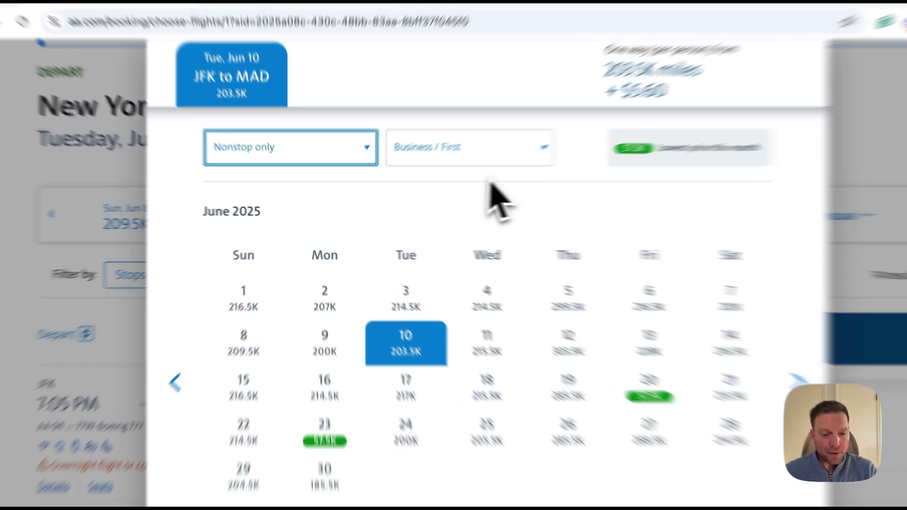
left_click(453, 168)
left_click(447, 170)
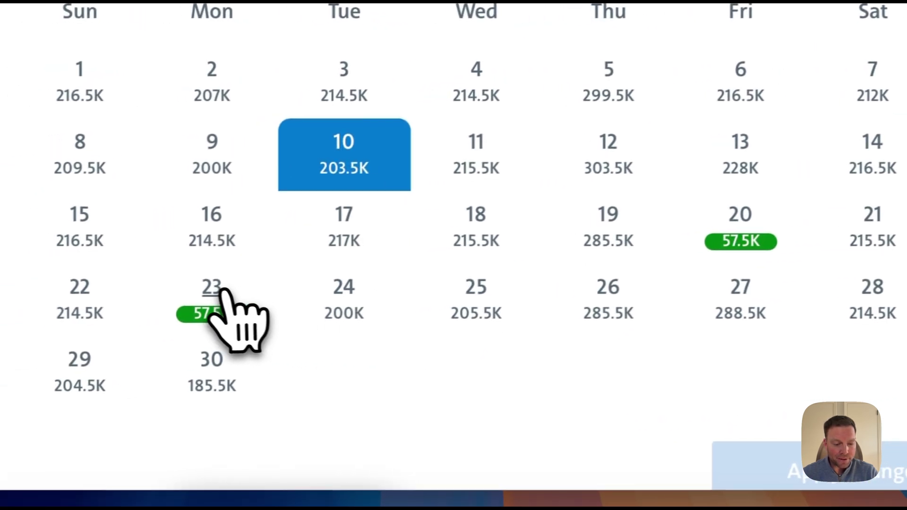
left_click(218, 296)
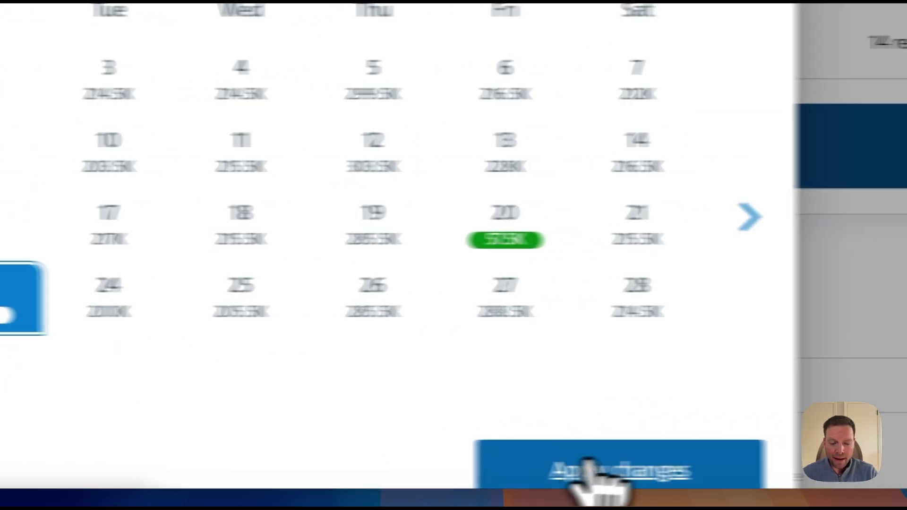
left_click(858, 470)
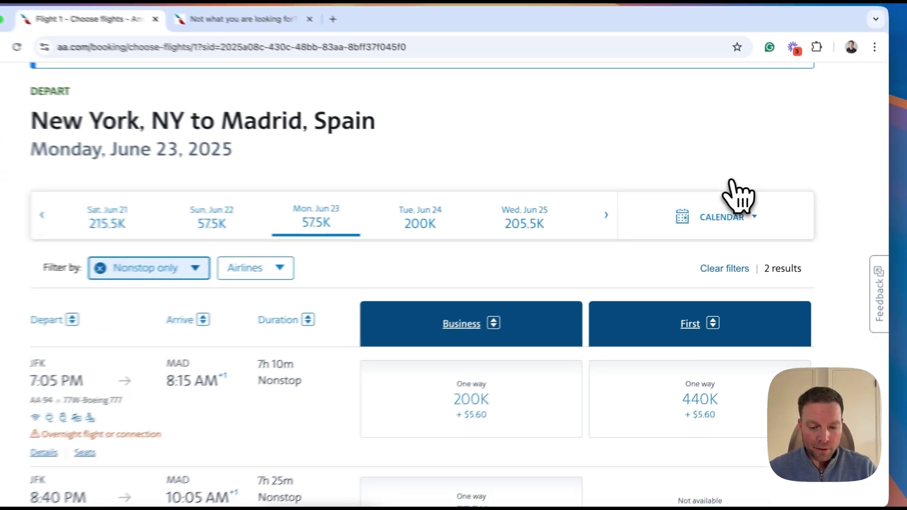
- Sort the nonstop JFK to MAD results for June 23 by Business fare, cheapest first
scroll(402, 239, "down", 1)
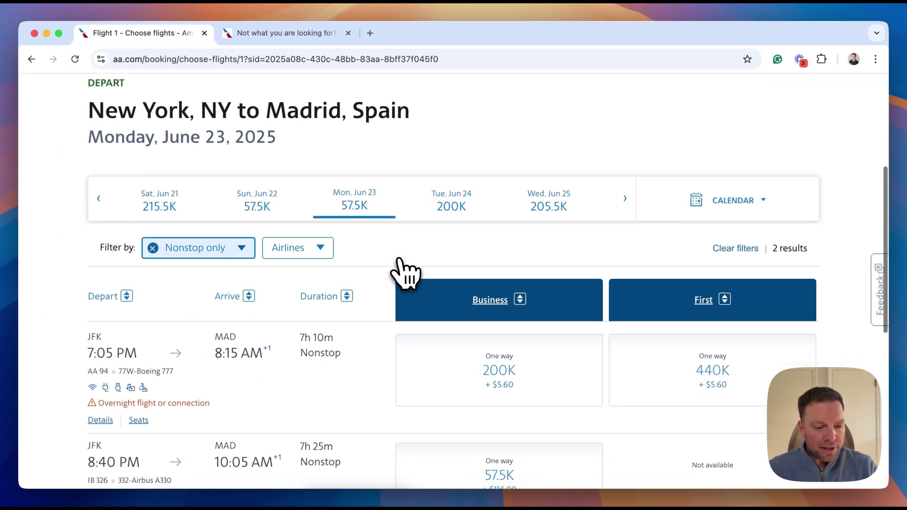
scroll(361, 350, "down", 1)
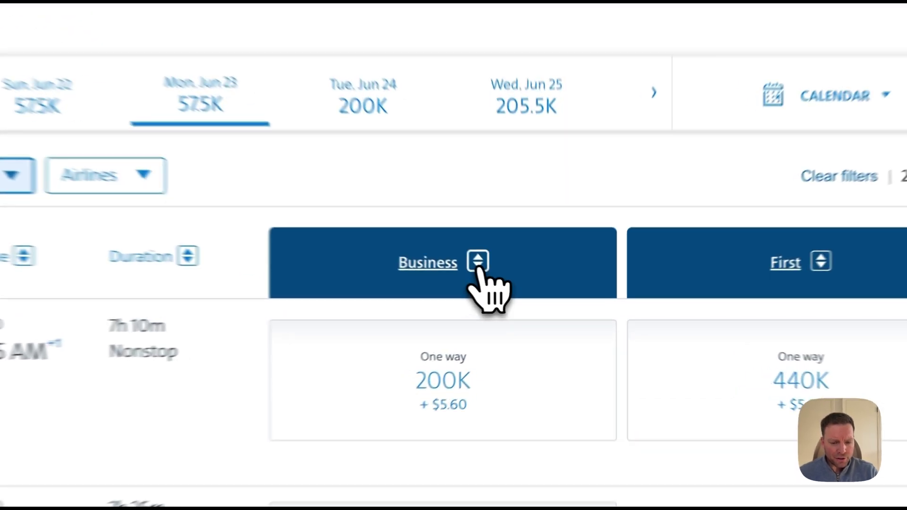
left_click(520, 282)
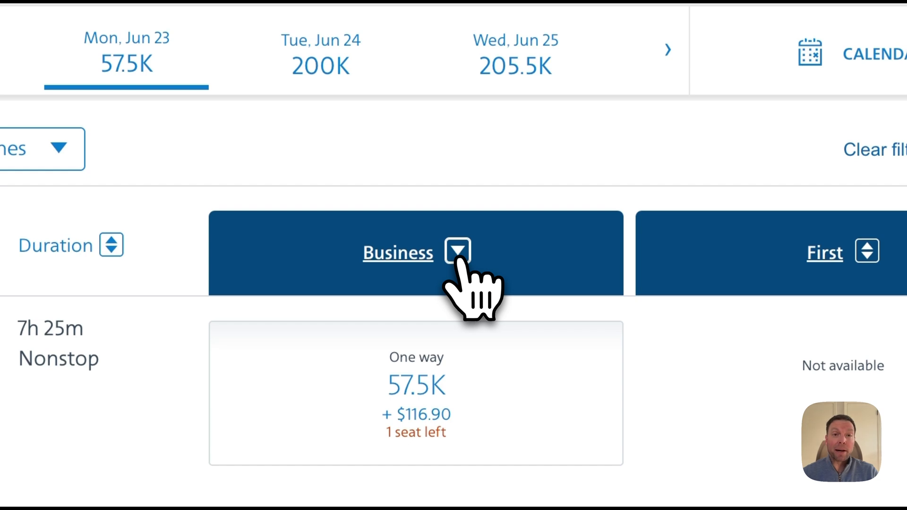
- Examine the airlines offered in the results filter and the operating carrier of the 8:40 PM flight
scroll(394, 371, "down", 2)
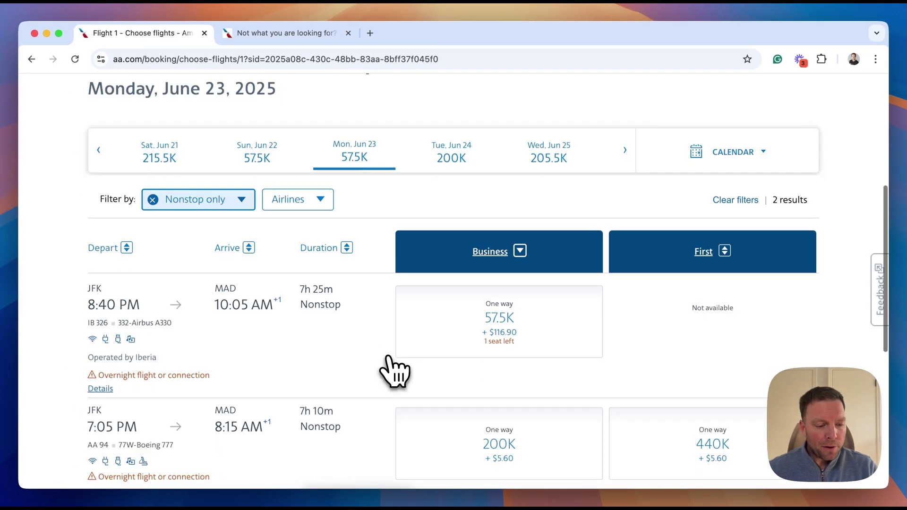
scroll(395, 370, "down", 1)
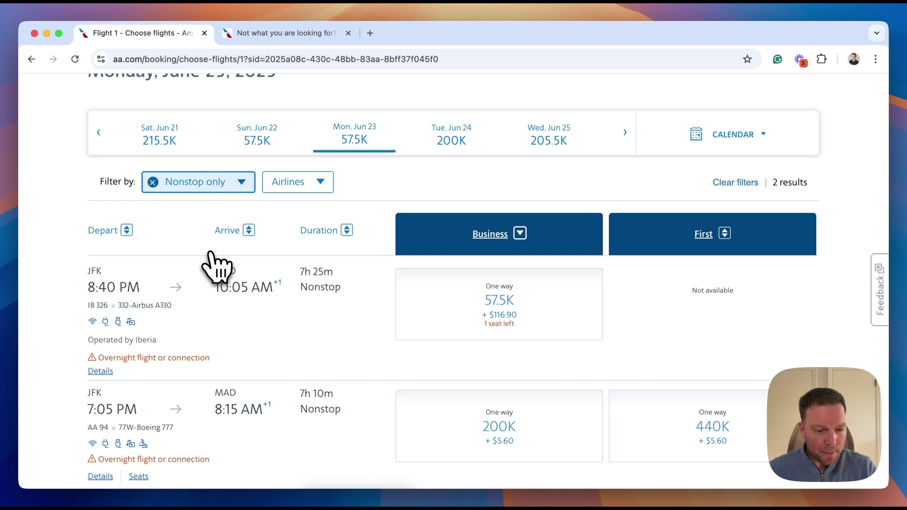
left_click(291, 183)
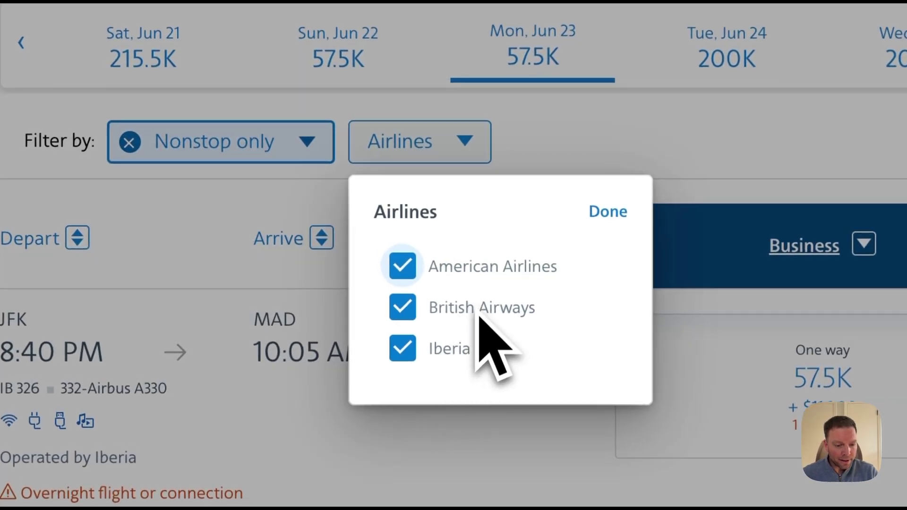
left_click(770, 142)
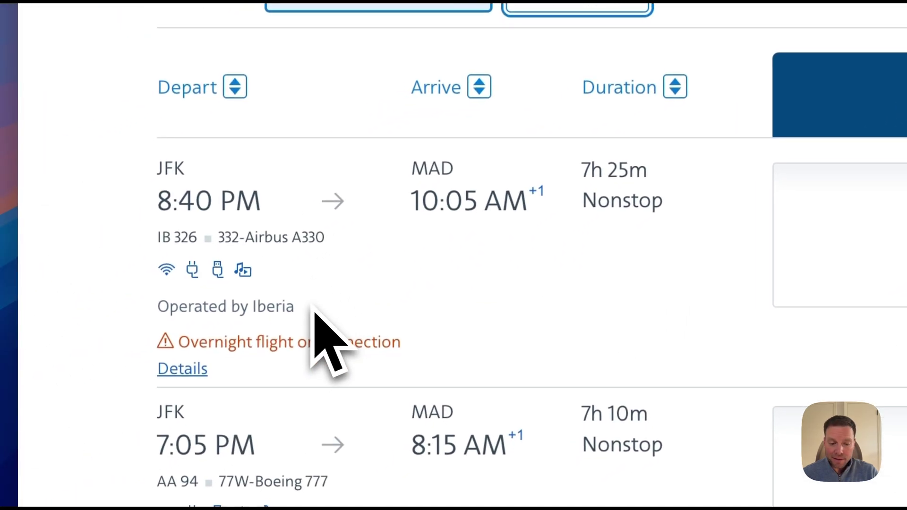
left_click_drag(264, 325, 187, 324)
left_click_drag(236, 306, 157, 307)
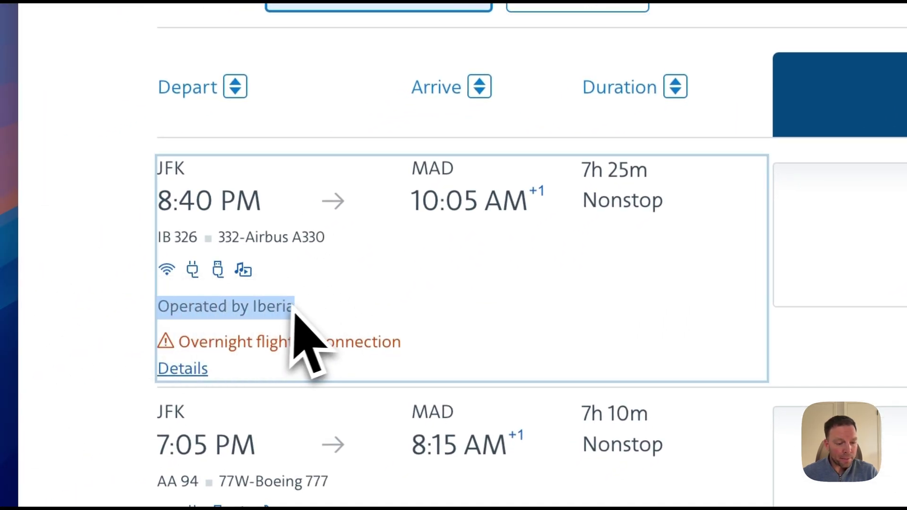
left_click(123, 284)
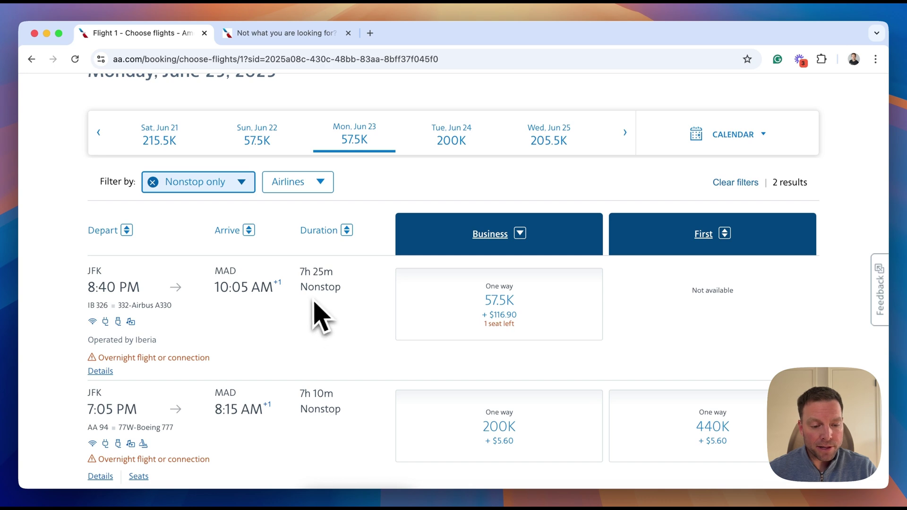
- Select the Business award fare on the 8:40 PM nonstop flight and check its miles and taxes in the trip summary
left_click(528, 306)
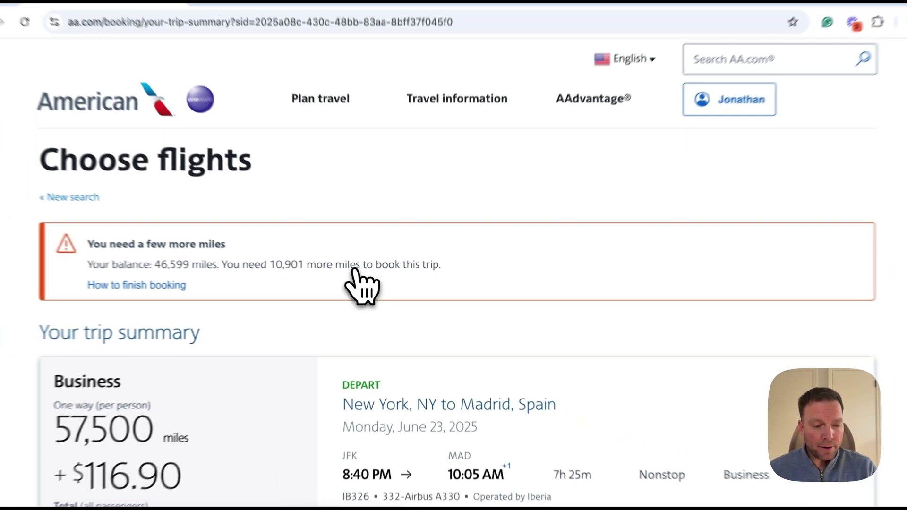
scroll(136, 249, "down", 2)
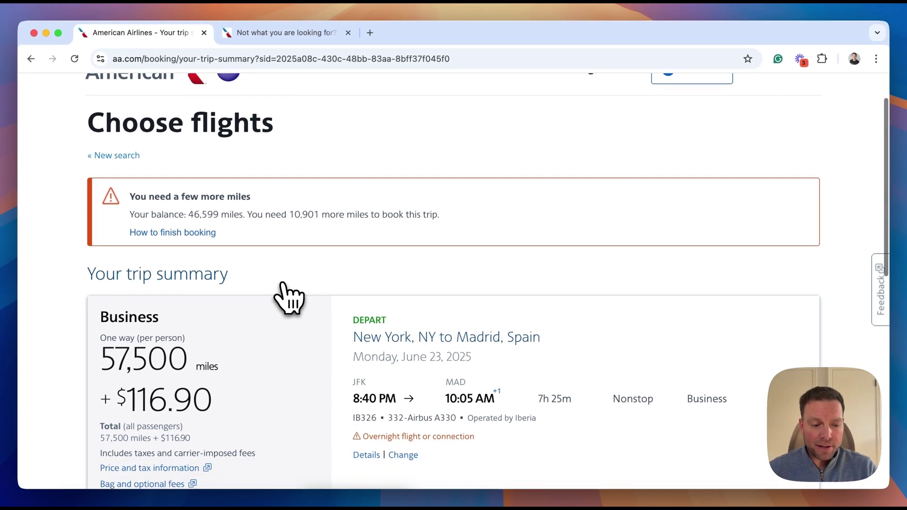
scroll(284, 288, "down", 5)
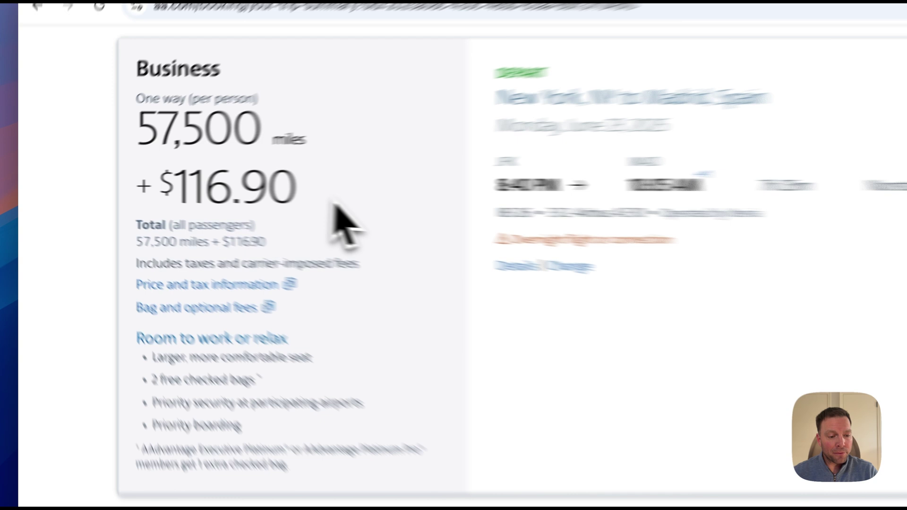
left_click_drag(241, 207, 113, 191)
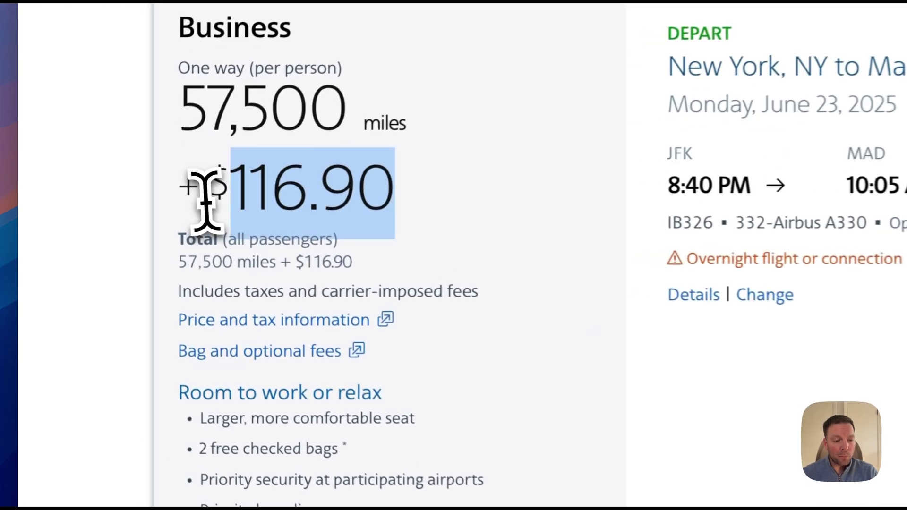
left_click(261, 200)
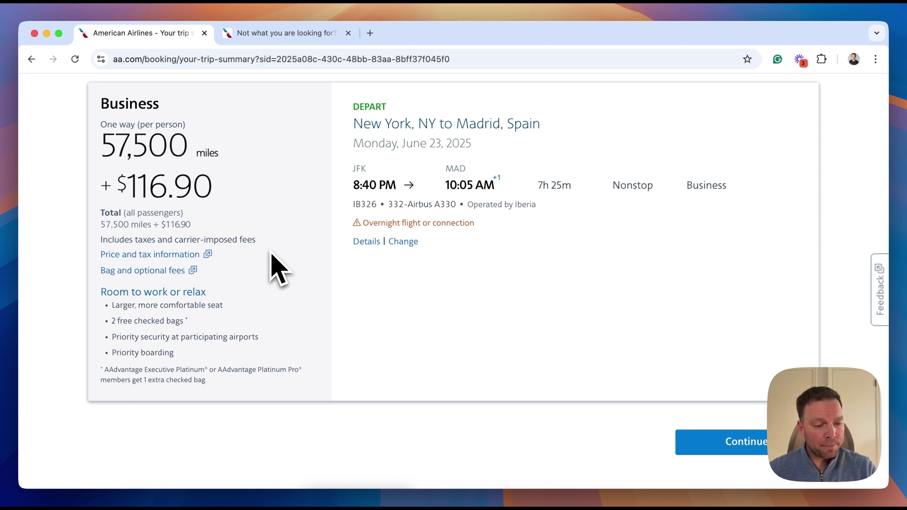
- Continue from the trip summary to the passenger page and look over its trip total and passenger details
scroll(272, 255, "down", 2)
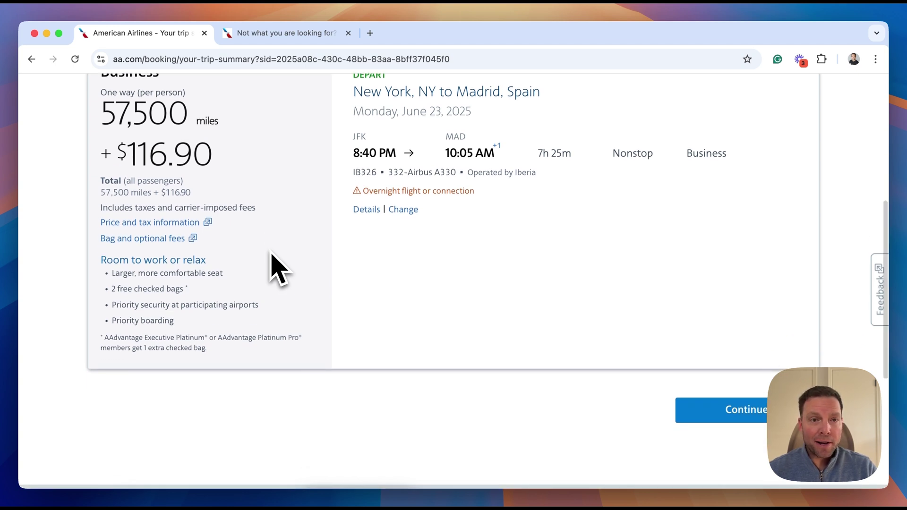
scroll(279, 269, "up", 2)
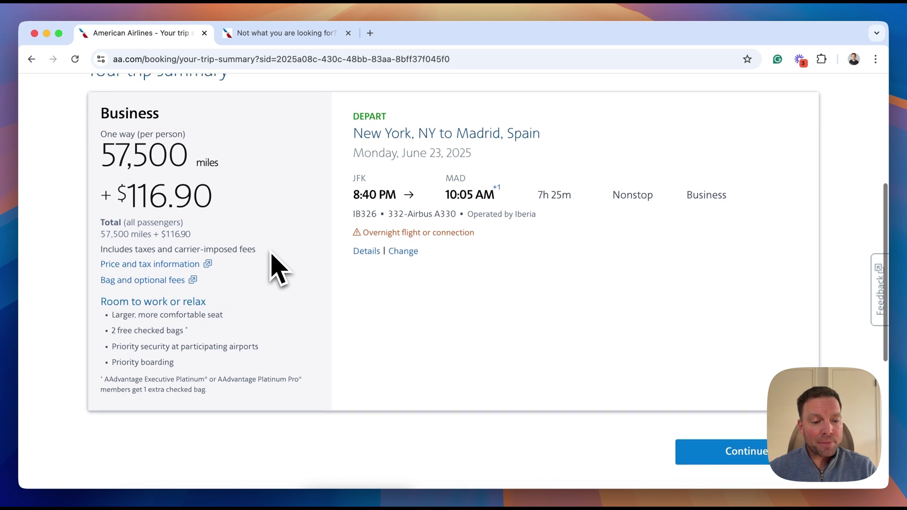
scroll(350, 312, "down", 4)
left_click(699, 378)
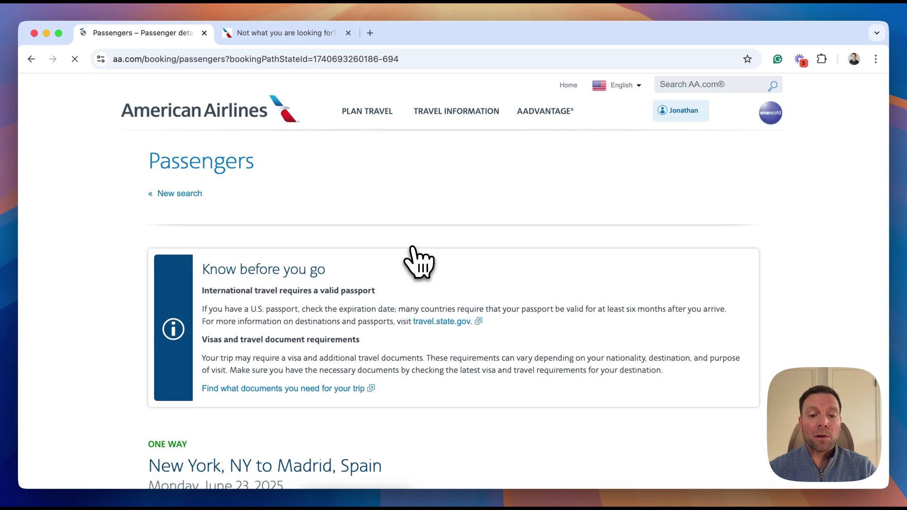
scroll(412, 247, "down", 8)
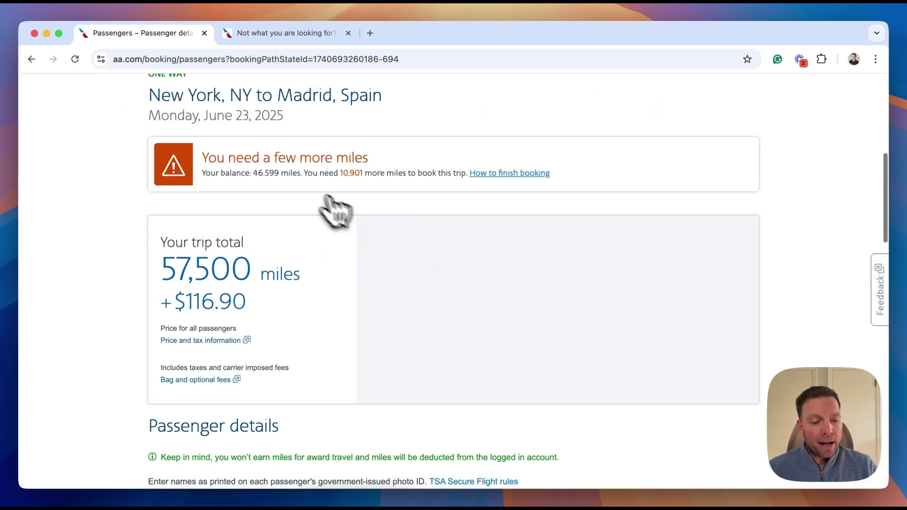
scroll(302, 194, "down", 1)
scroll(302, 195, "down", 15)
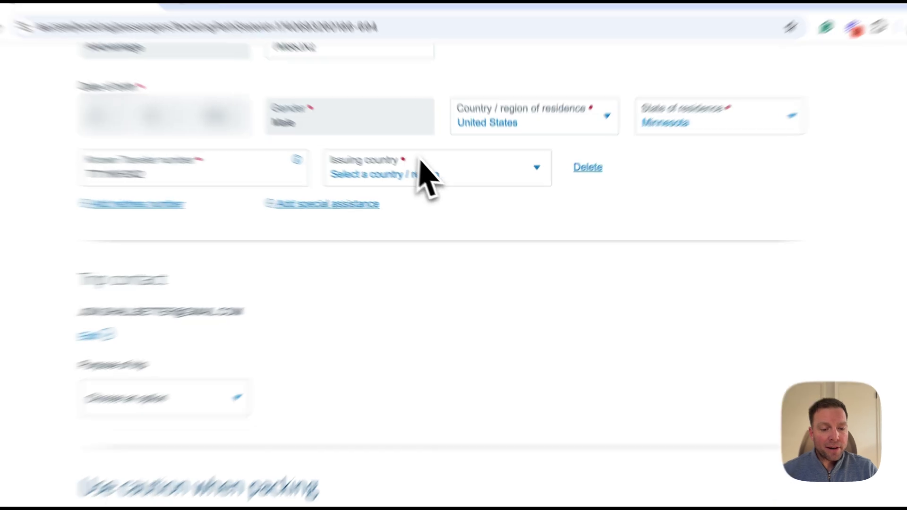
- Choose the issuing country for the Known Traveler number and continue to the trip options
left_click(441, 183)
left_click(453, 195)
scroll(358, 351, "down", 8)
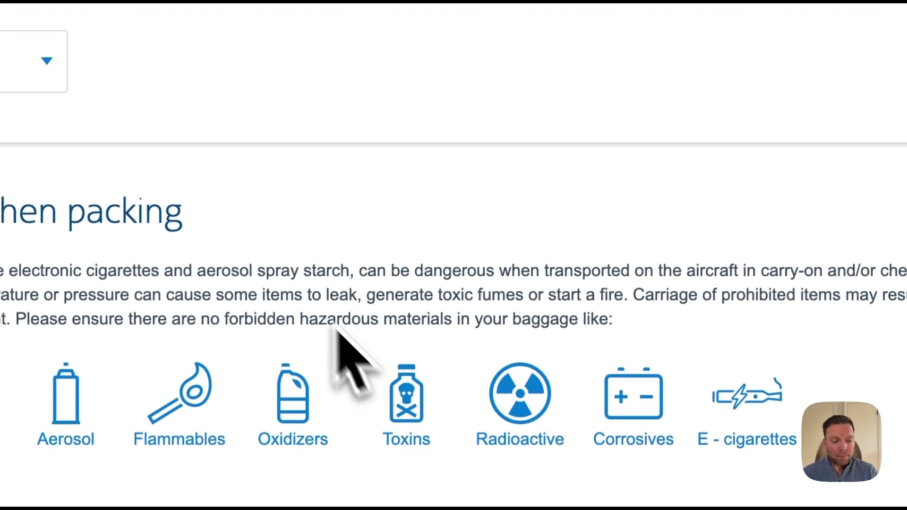
scroll(341, 348, "down", 8)
left_click(656, 265)
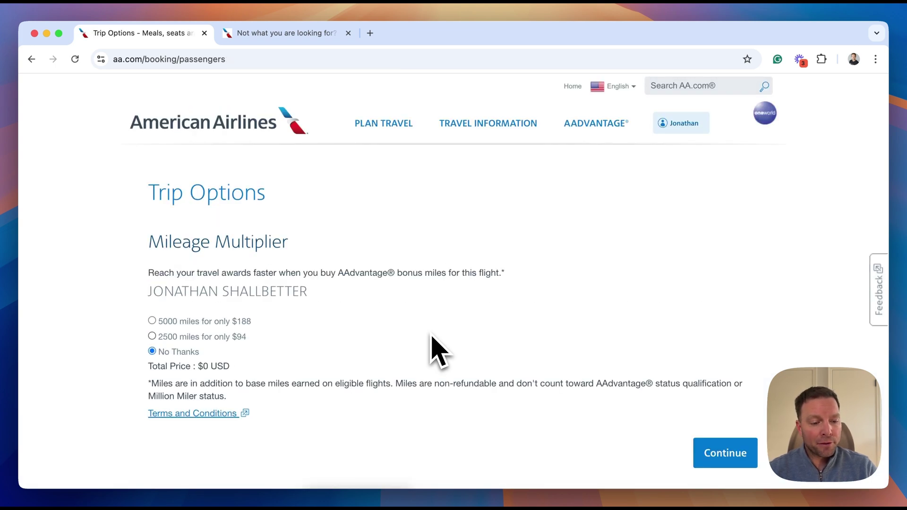
- Decline the Mileage Multiplier bonus miles and skip seat selection to reach the payment review
scroll(433, 349, "down", 5)
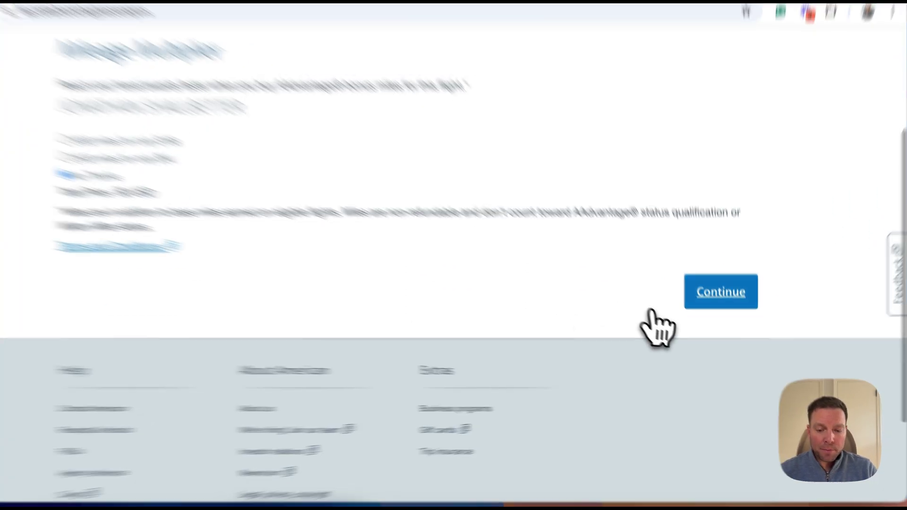
left_click(655, 244)
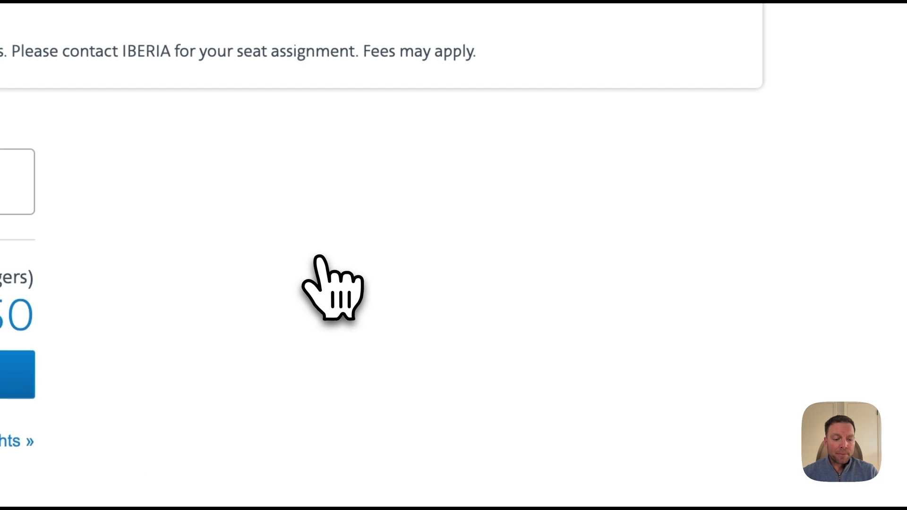
left_click(19, 435)
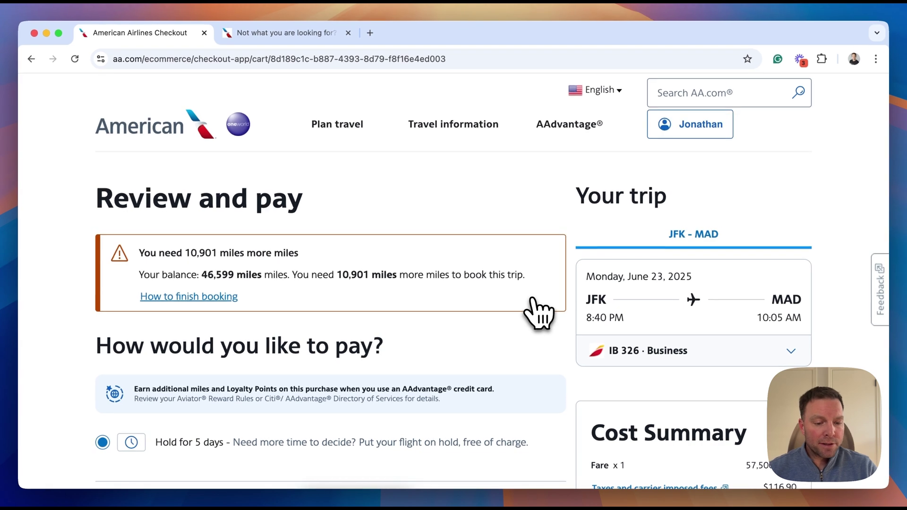
- Review the checkout page's free 5-day hold option, fare rules, cost summary and reservation hold
scroll(461, 334, "down", 3)
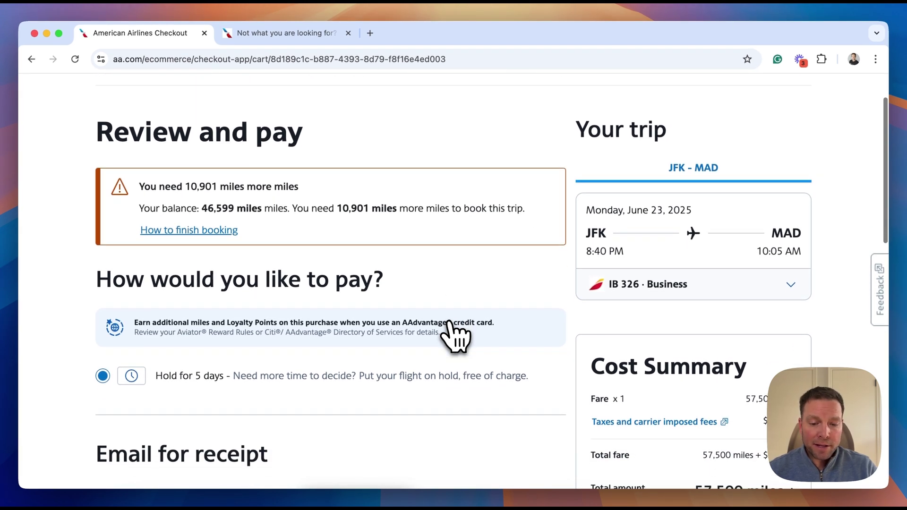
scroll(455, 336, "down", 1)
scroll(455, 336, "down", 2)
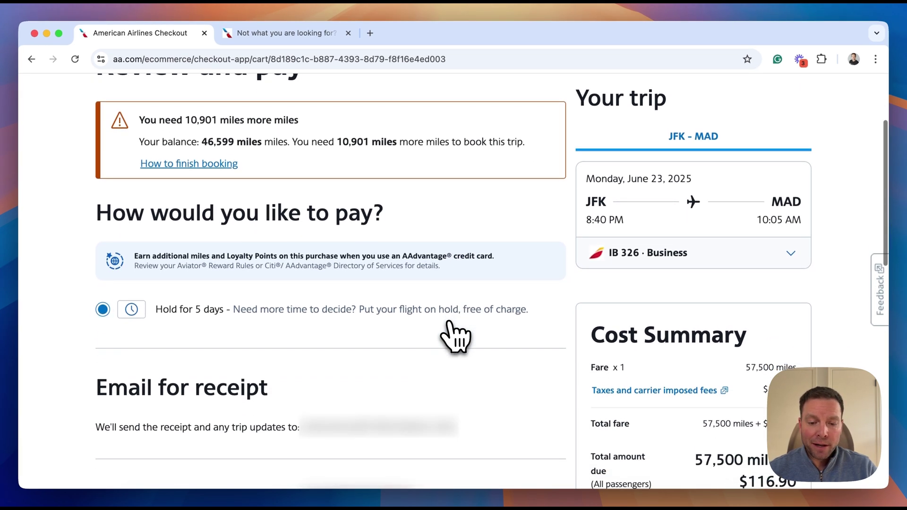
scroll(455, 337, "down", 1)
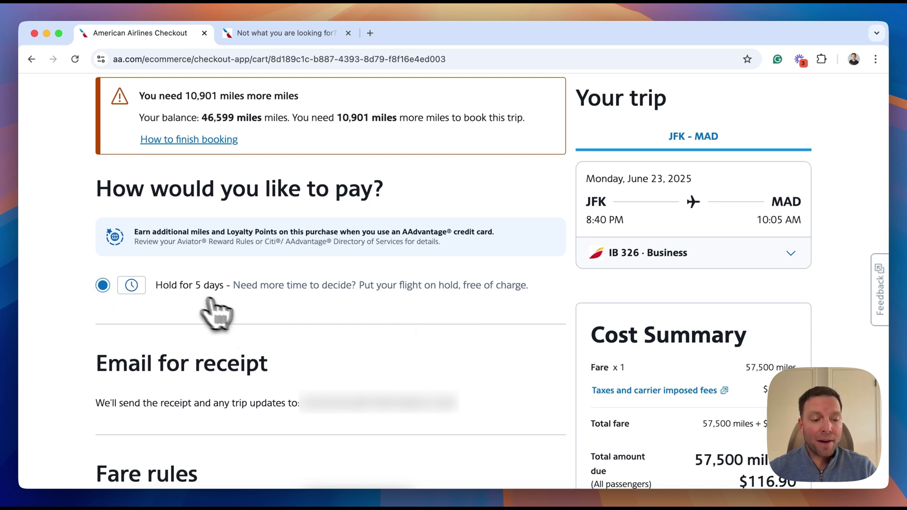
scroll(254, 310, "down", 11)
scroll(259, 326, "down", 4)
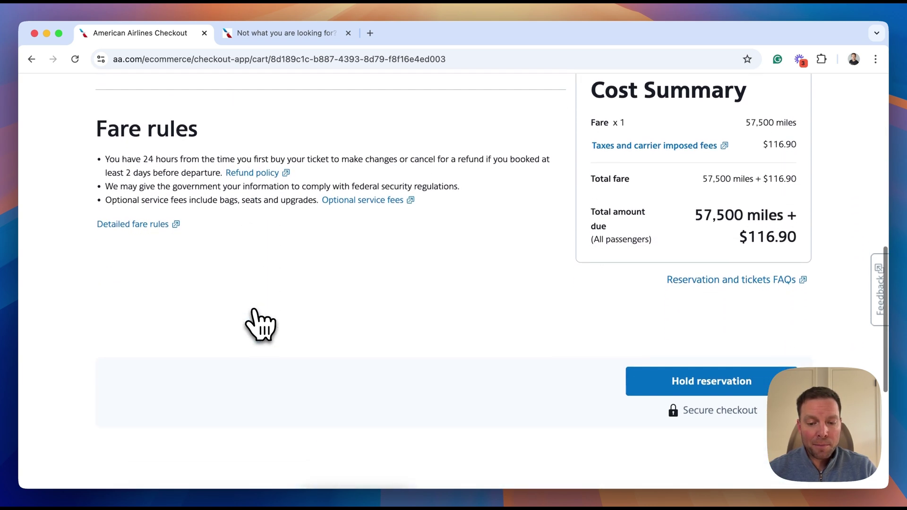
scroll(706, 246, "down", 3)
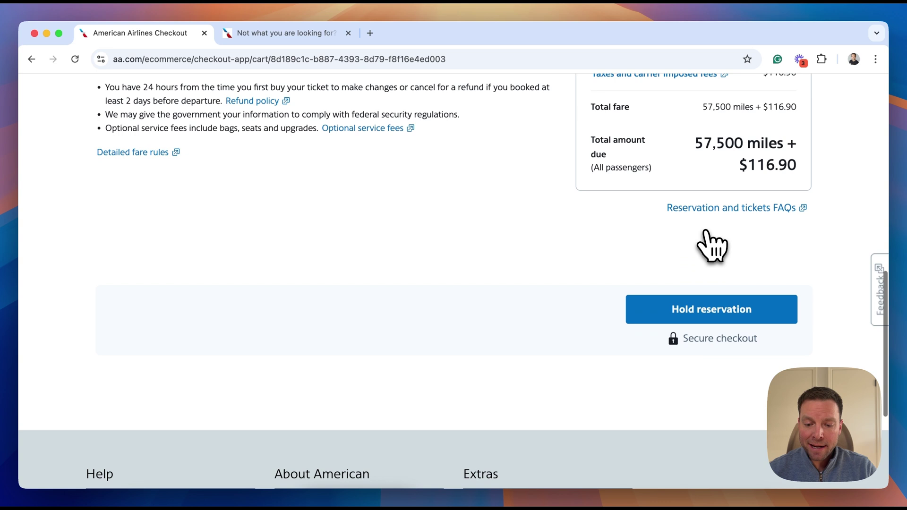
left_click(718, 321)
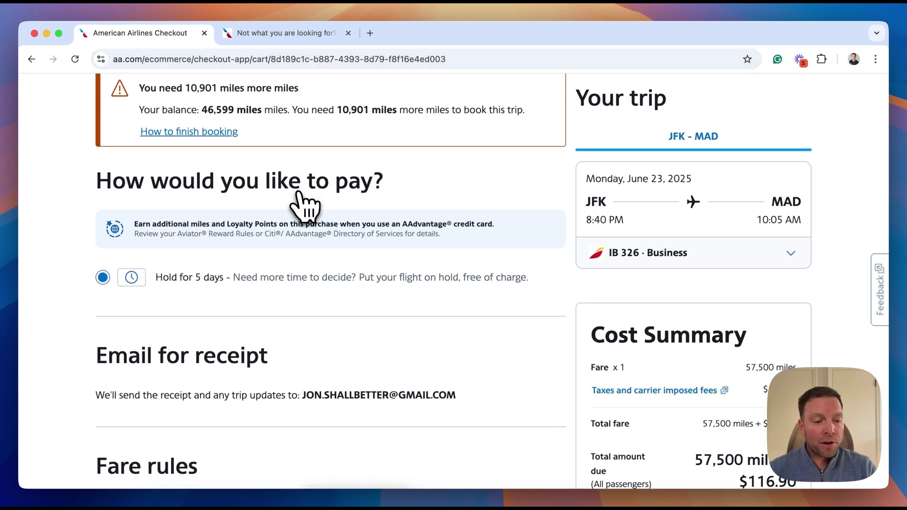
- Switch to the AAdvantage Miles Finder Map page and set the departure airport to ORD - Chicago O'Hare
left_click(286, 34)
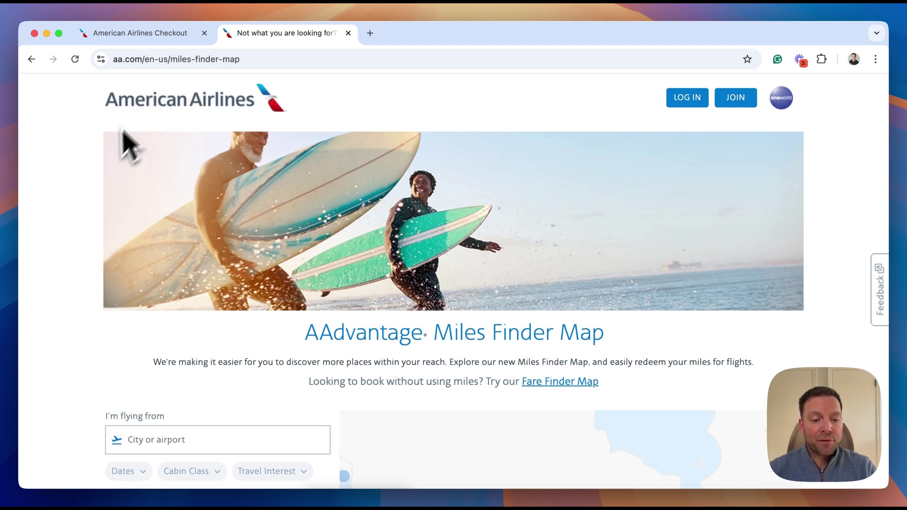
scroll(82, 279, "down", 1)
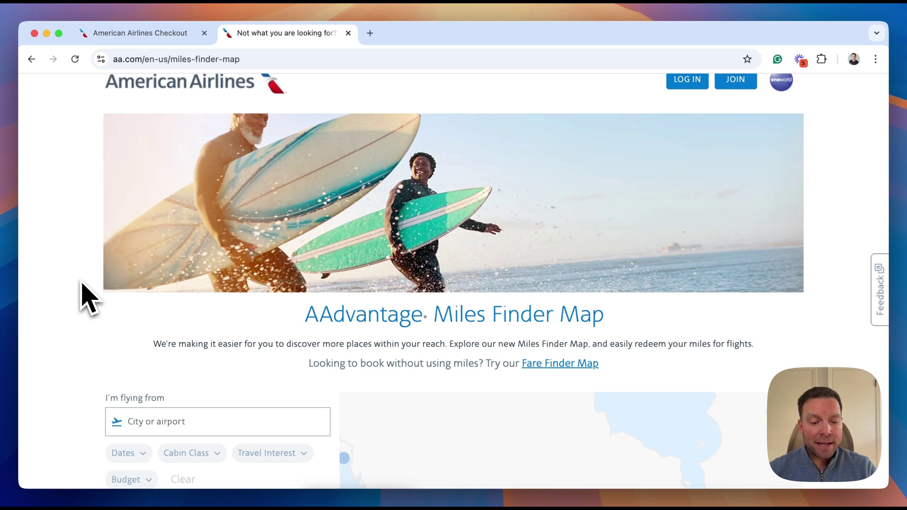
scroll(83, 298, "down", 2)
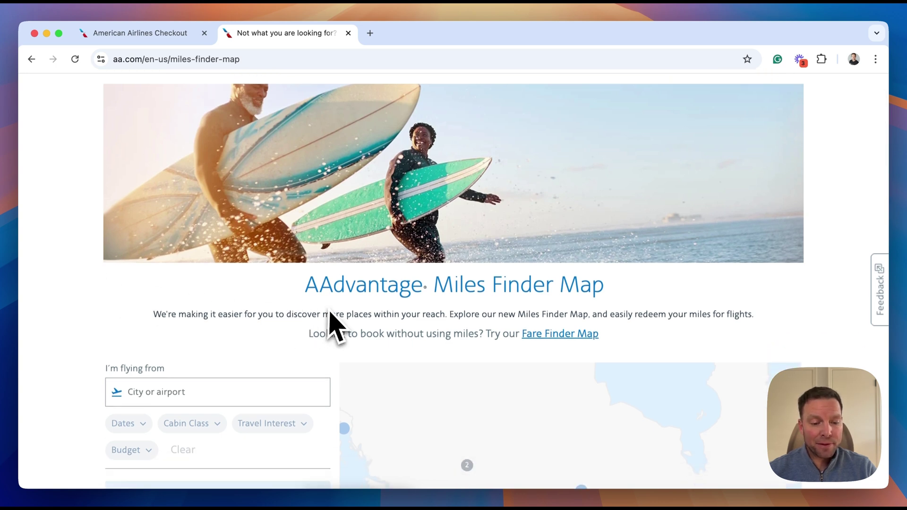
scroll(333, 324, "down", 1)
scroll(468, 304, "down", 5)
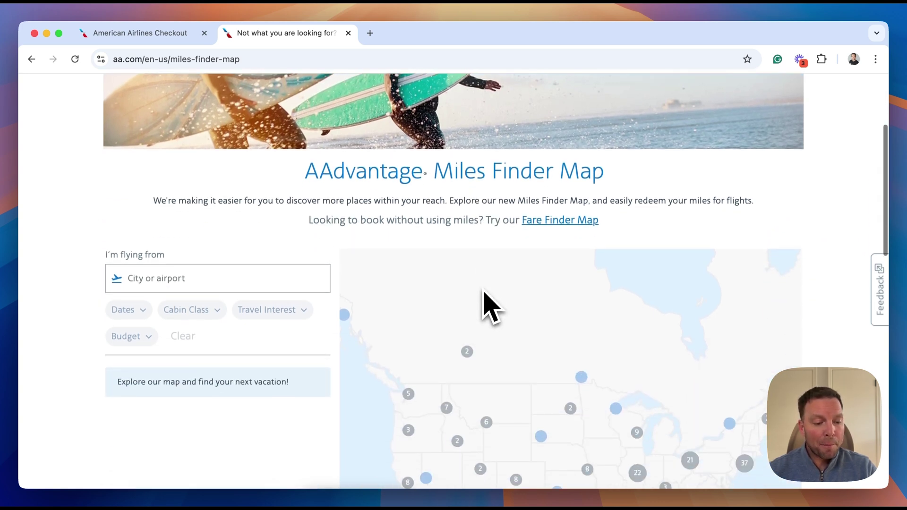
left_click(188, 284)
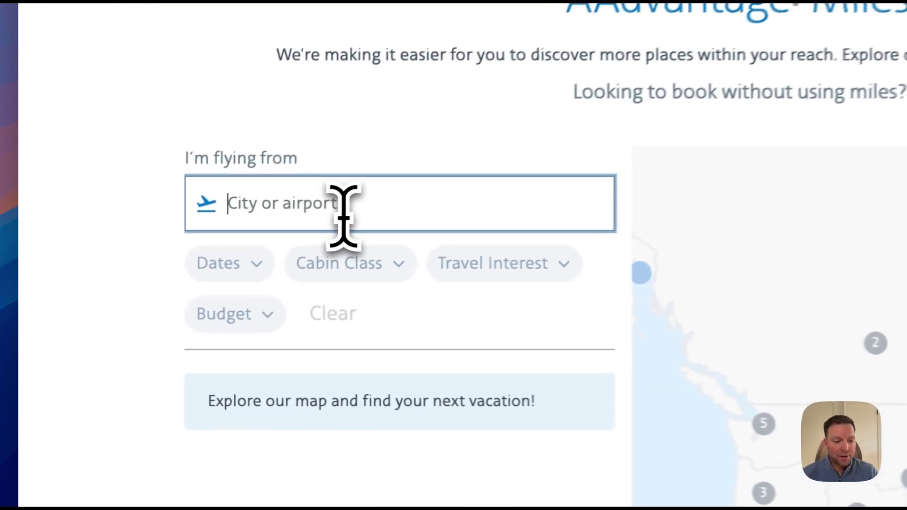
type("ord")
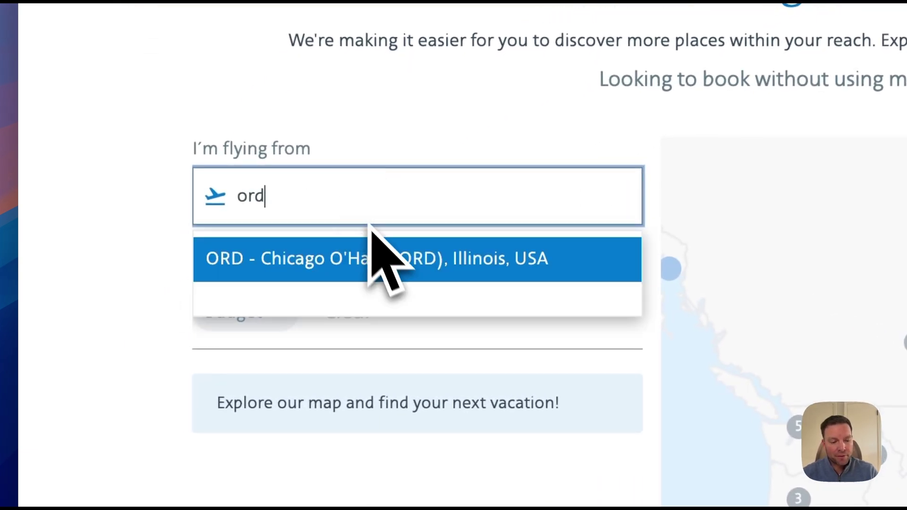
left_click(384, 259)
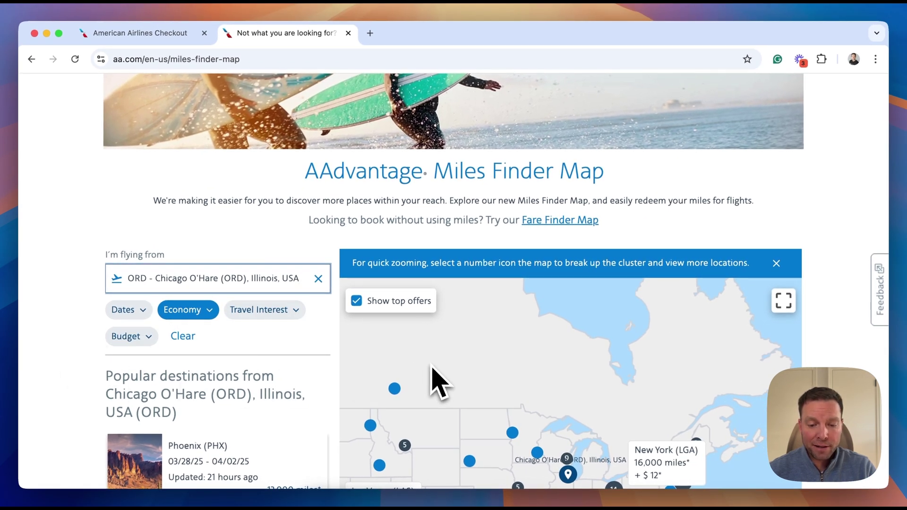
- Find Panama City (PTY) on the destination map and open its award fare details
scroll(603, 227, "down", 3)
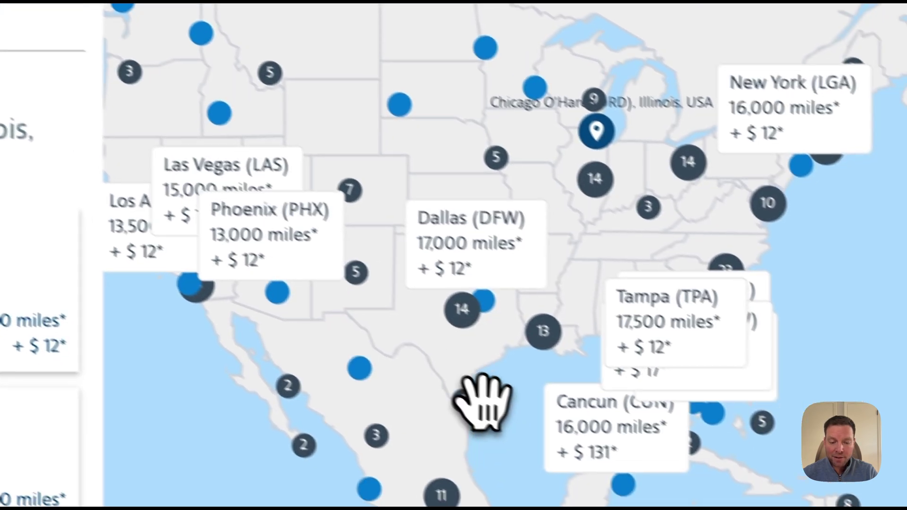
left_click_drag(577, 457, 457, 190)
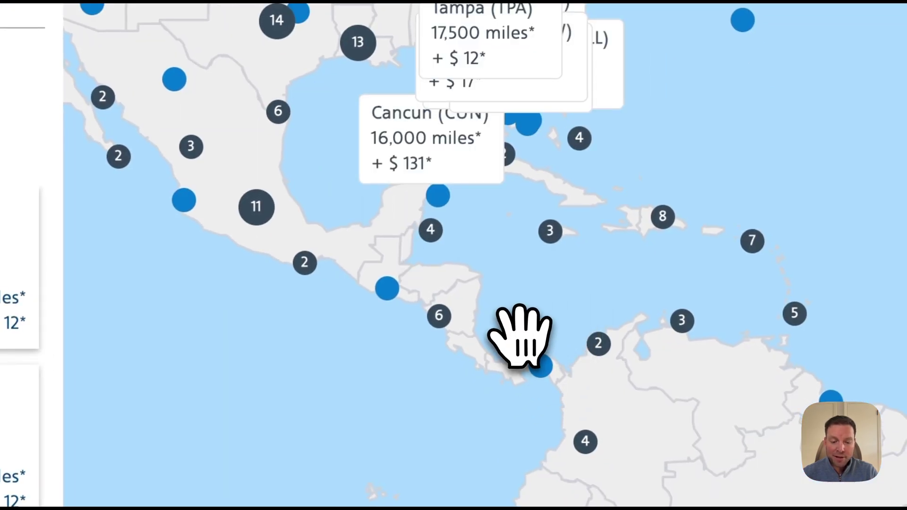
left_click_drag(523, 334, 482, 151)
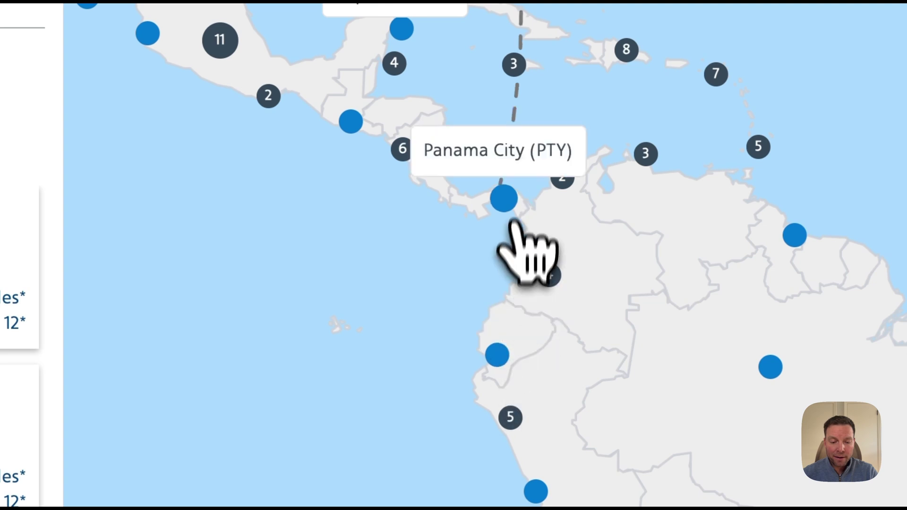
left_click(509, 205)
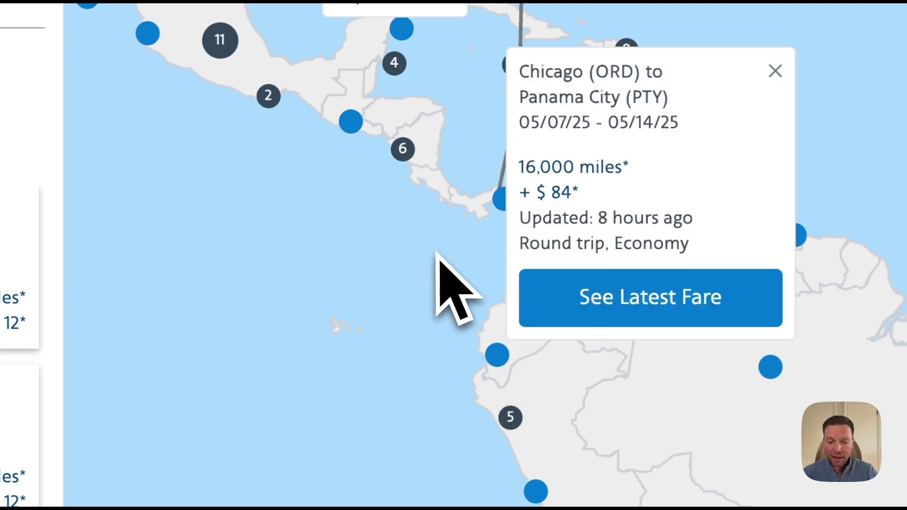